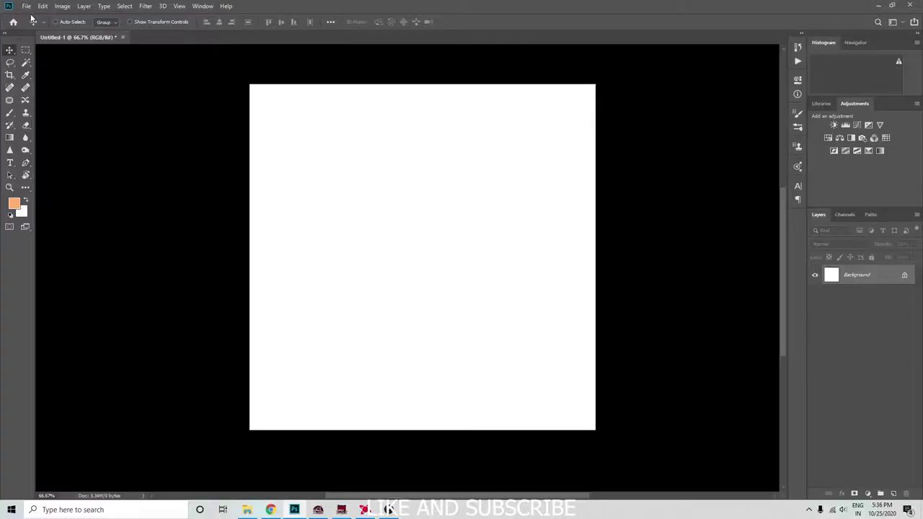
Step: Place the forest, horse and woman photos as embedded layers
left_click(28, 6)
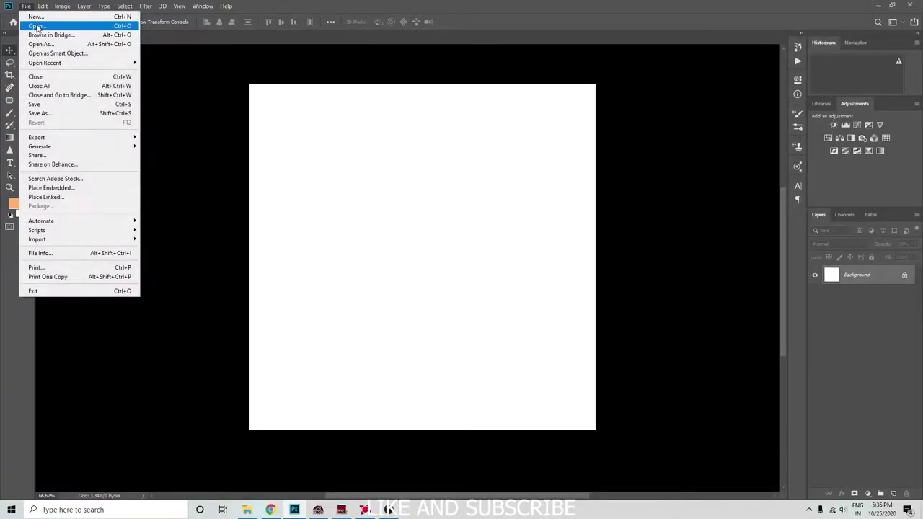
left_click(203, 5)
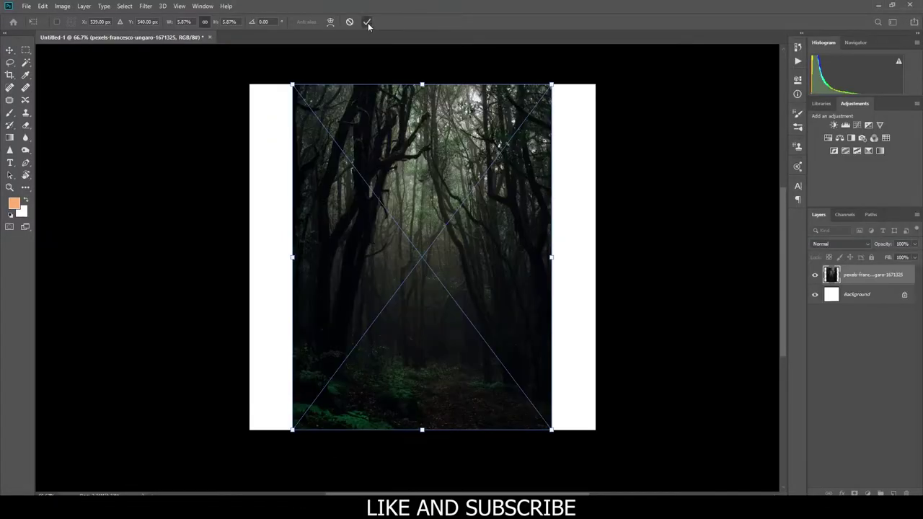
left_click(367, 23)
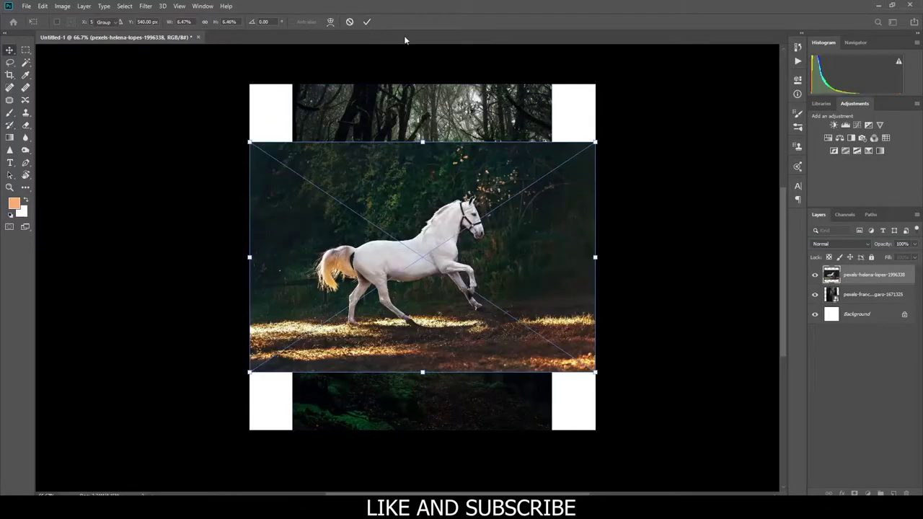
key("Return")
Step: Scale the forest image up to fill the canvas, then zoom in
key("ctrl+t")
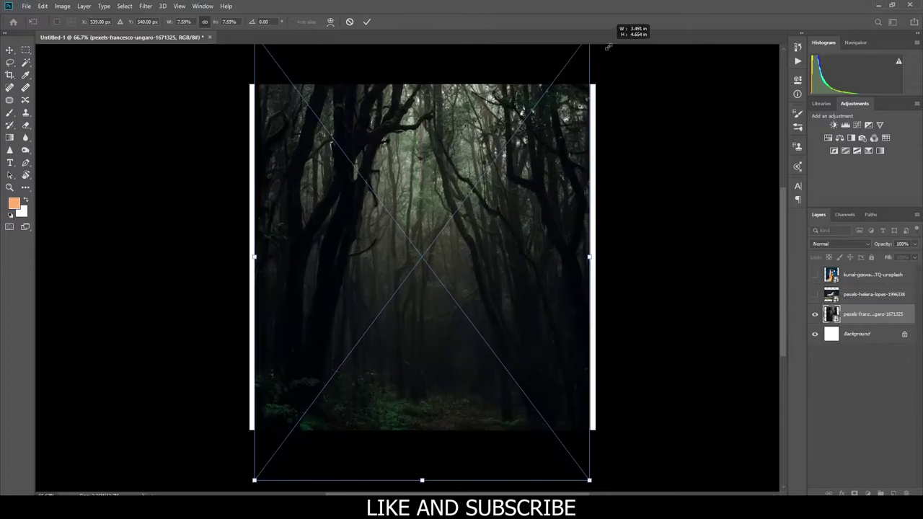
left_click_drag(604, 324, 556, 360)
key("Return")
key("z")
left_click(452, 212)
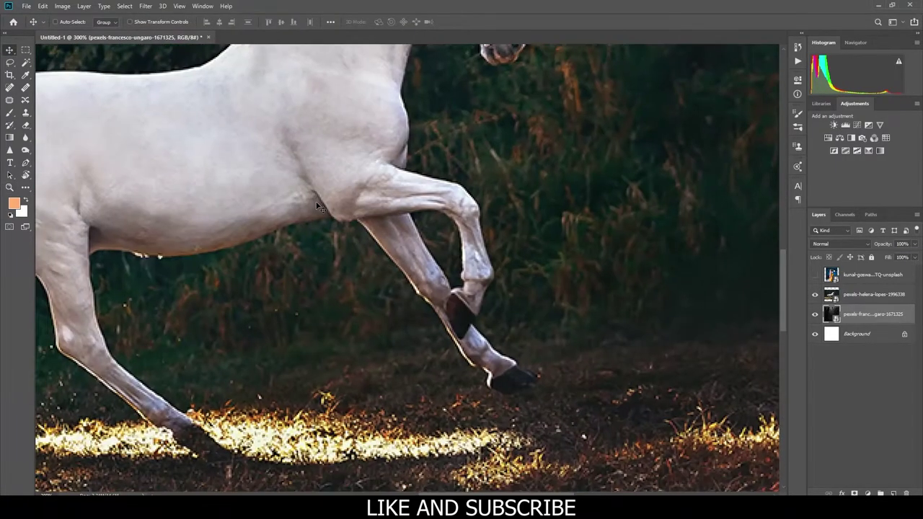
Step: Start a Pen path at the horse's hoof and trace up the legs and belly
key("p")
left_click(537, 375)
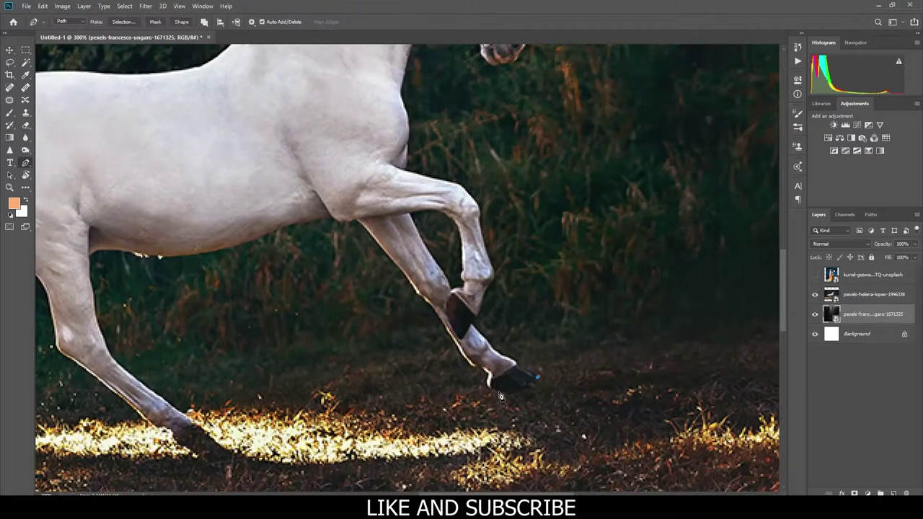
left_click_drag(488, 376, 501, 399)
left_click(465, 359)
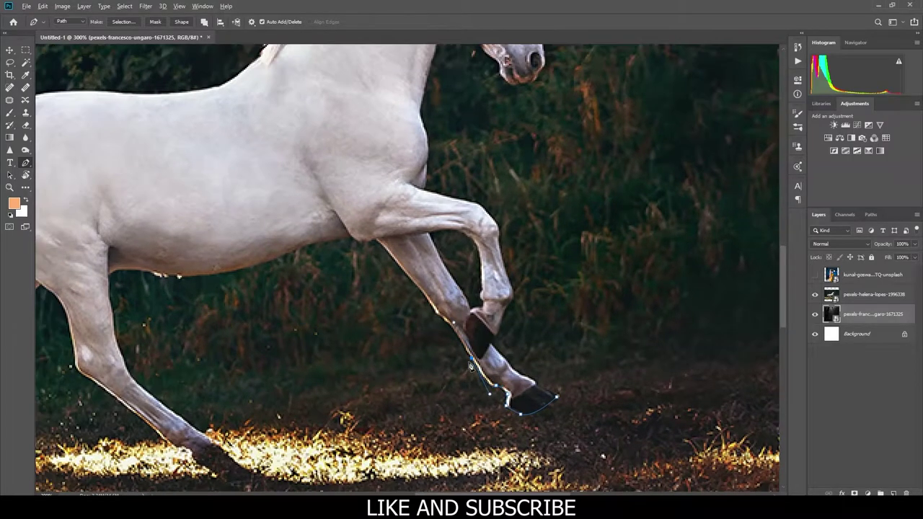
mouse_move(465, 359)
left_mouse_down()
mouse_move(480, 382)
mouse_move(468, 369)
left_mouse_up()
left_click(402, 292)
left_click(401, 309)
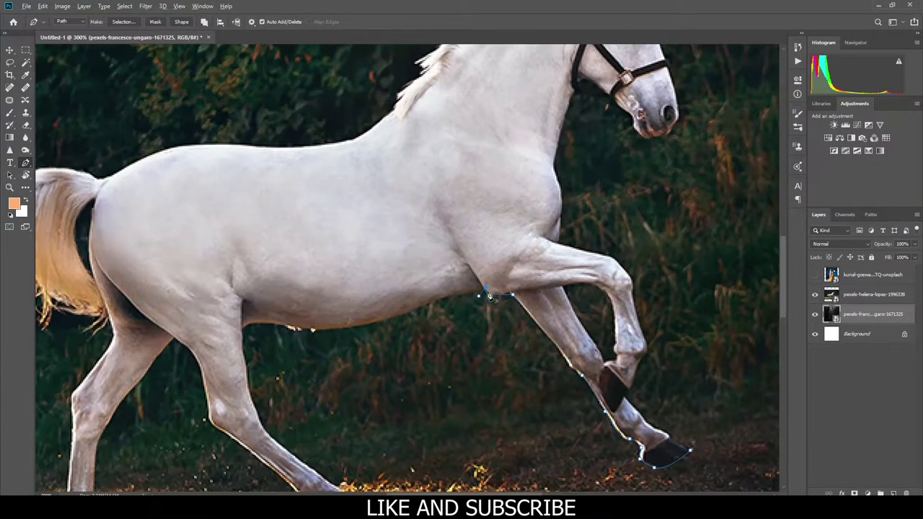
left_click(447, 299)
left_click(365, 303)
scroll(348, 291, "down", 2)
scroll(344, 272, "down", 2)
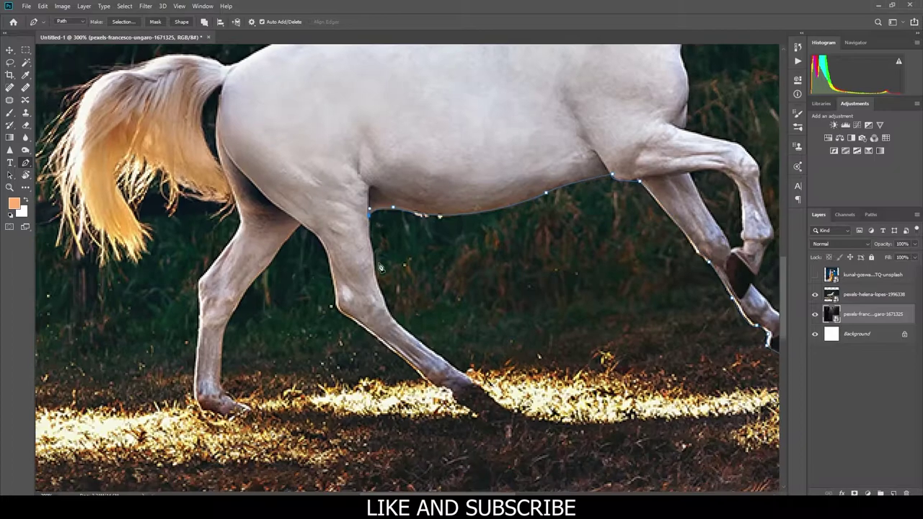
scroll(340, 253, "down", 2)
scroll(336, 234, "down", 2)
left_click_drag(333, 215, 422, 245)
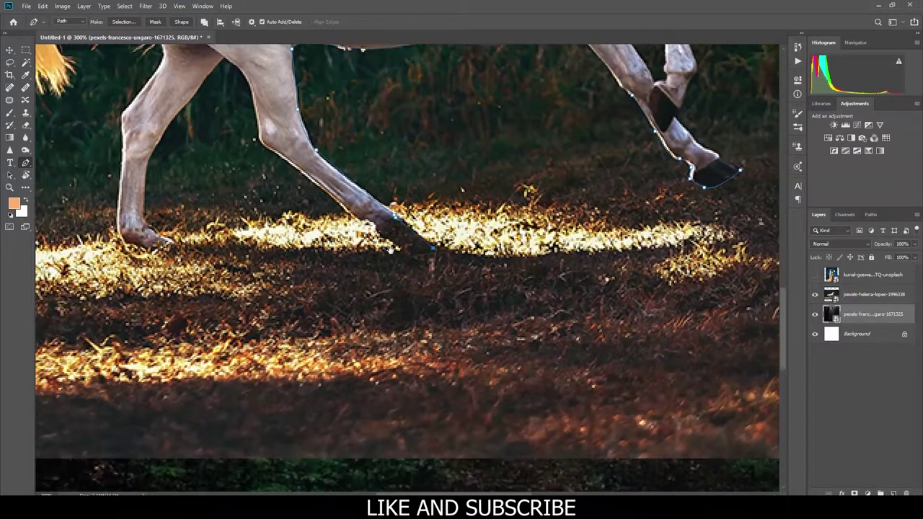
scroll(382, 216, "up", 2)
scroll(350, 184, "up", 2)
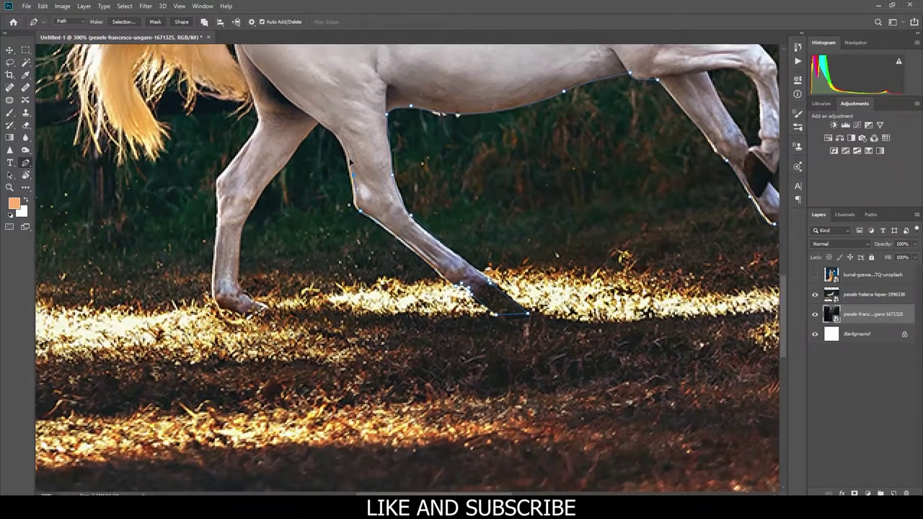
scroll(354, 191, "up", 2)
scroll(335, 298, "down", 2)
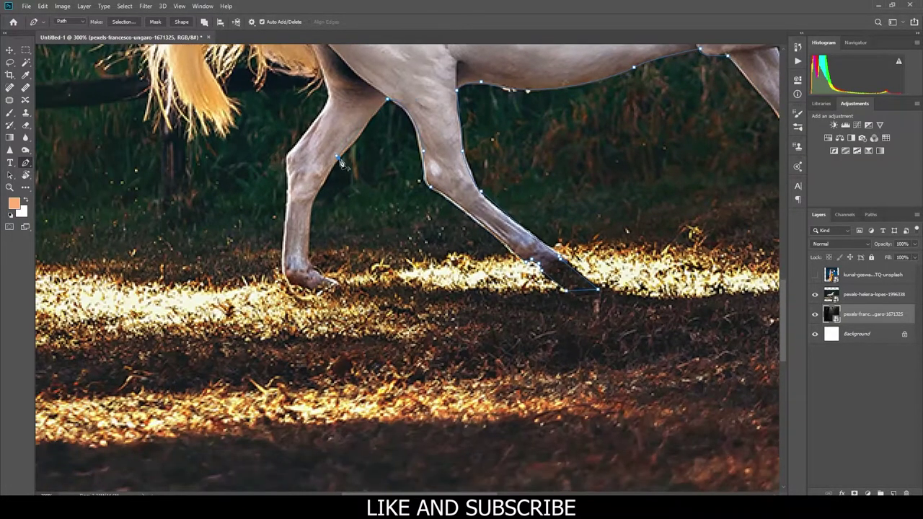
scroll(335, 274, "down", 1)
scroll(335, 249, "down", 1)
scroll(334, 219, "up", 1)
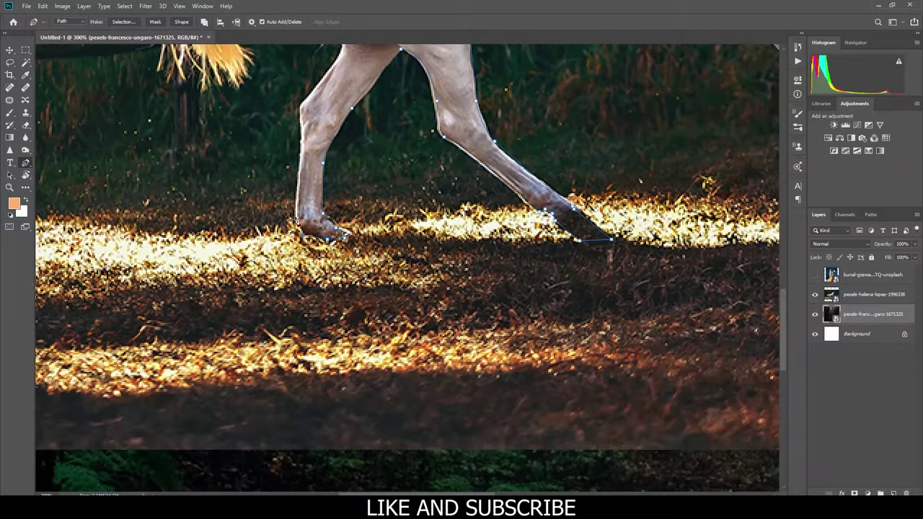
scroll(333, 213, "up", 2)
scroll(334, 205, "up", 1)
scroll(335, 200, "up", 1)
scroll(335, 200, "up", 1)
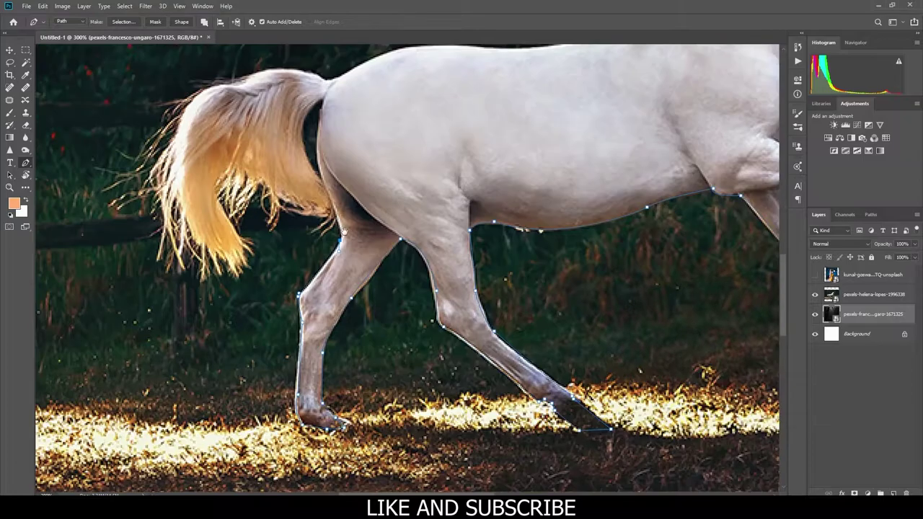
scroll(346, 245, "up", 1)
scroll(331, 258, "left", 1)
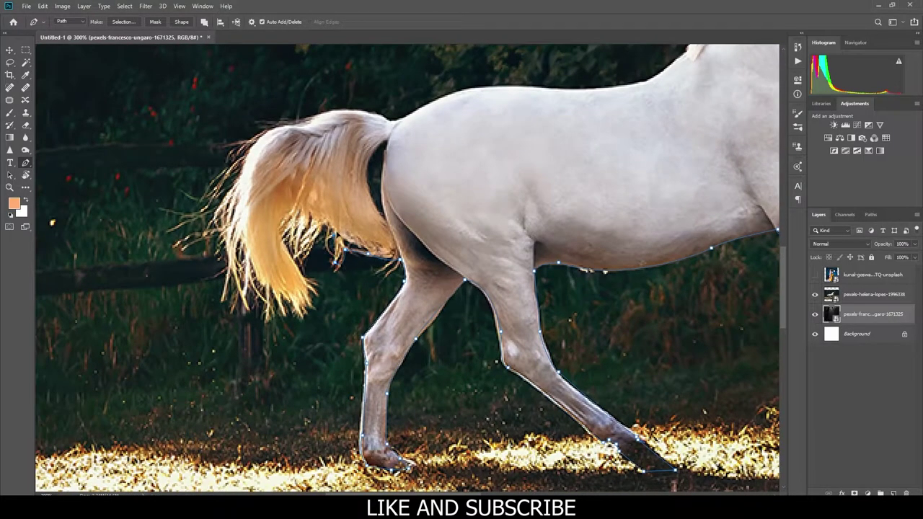
scroll(298, 286, "down", 1)
scroll(281, 164, "up", 2)
scroll(281, 165, "right", 1)
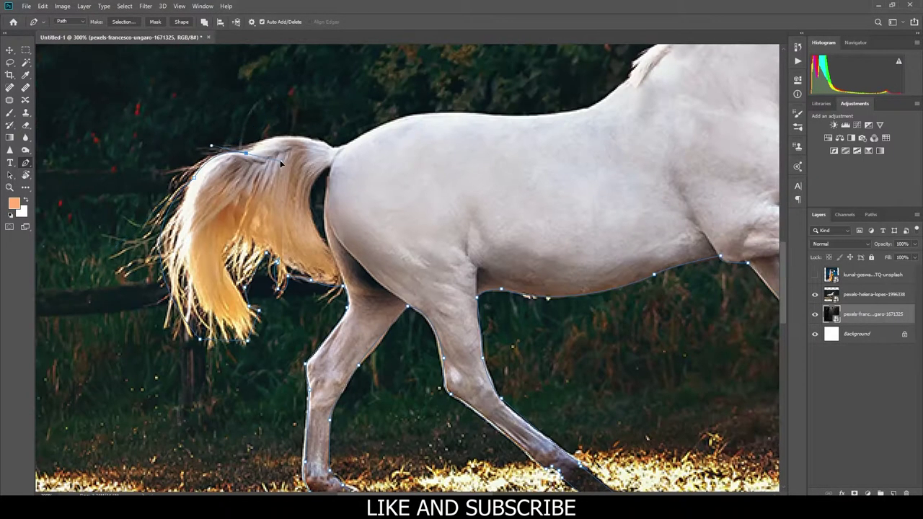
scroll(335, 147, "right", 2)
Step: Continue the path along the horse's back, neck, mane, nose and knee
left_click(340, 180)
scroll(340, 180, "right", 1)
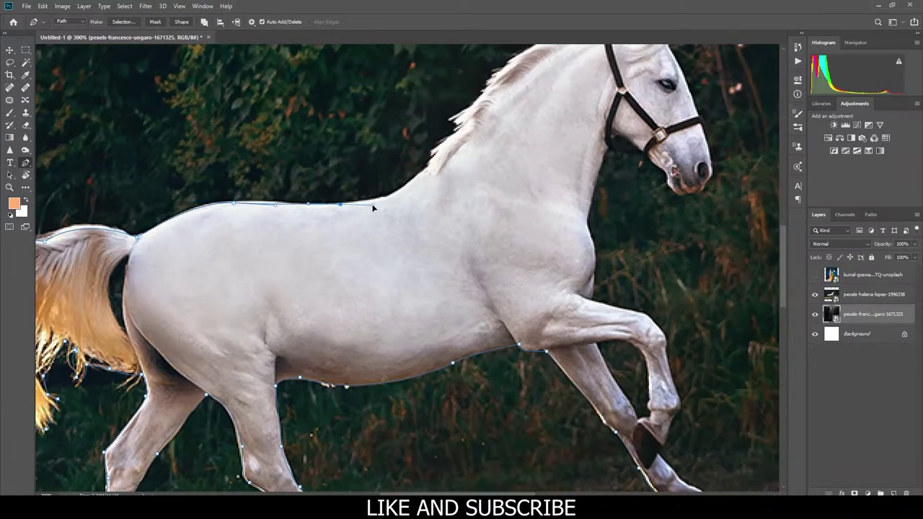
scroll(285, 207, "right", 2)
scroll(284, 207, "up", 1)
left_click_drag(328, 221, 328, 209)
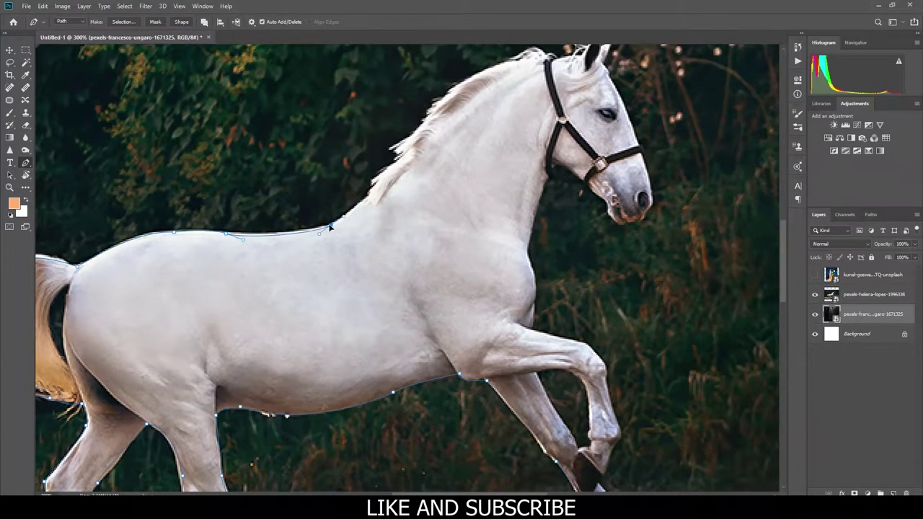
scroll(330, 227, "right", 2)
scroll(330, 227, "up", 2)
left_click_drag(301, 250, 306, 243)
scroll(323, 210, "right", 2)
scroll(324, 210, "up", 2)
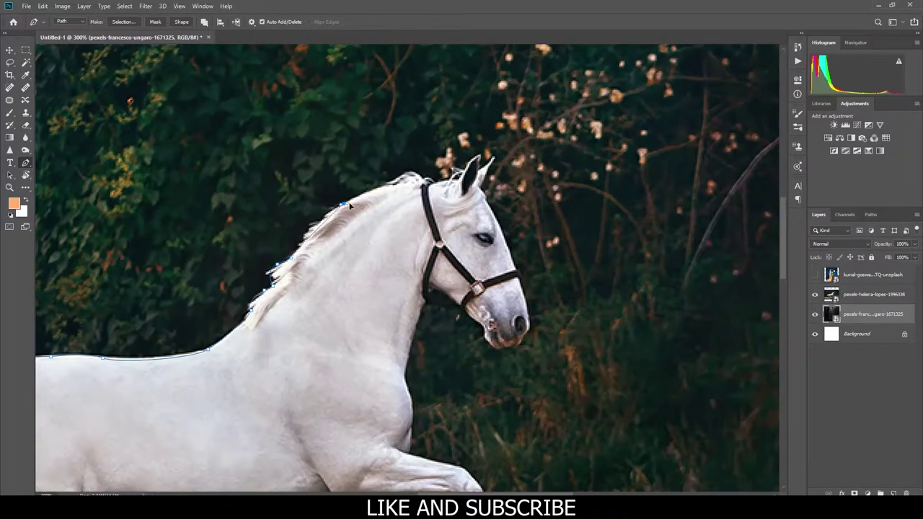
scroll(332, 205, "right", 1)
left_click_drag(379, 203, 379, 167)
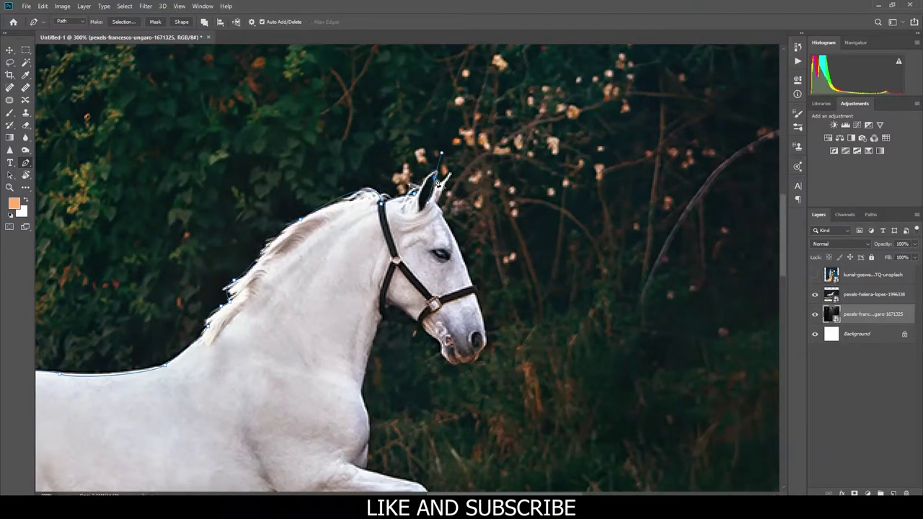
scroll(423, 214, "right", 1)
scroll(424, 214, "down", 2)
scroll(424, 214, "right", 1)
scroll(418, 227, "down", 2)
scroll(418, 227, "right", 1)
left_click_drag(395, 214, 390, 229)
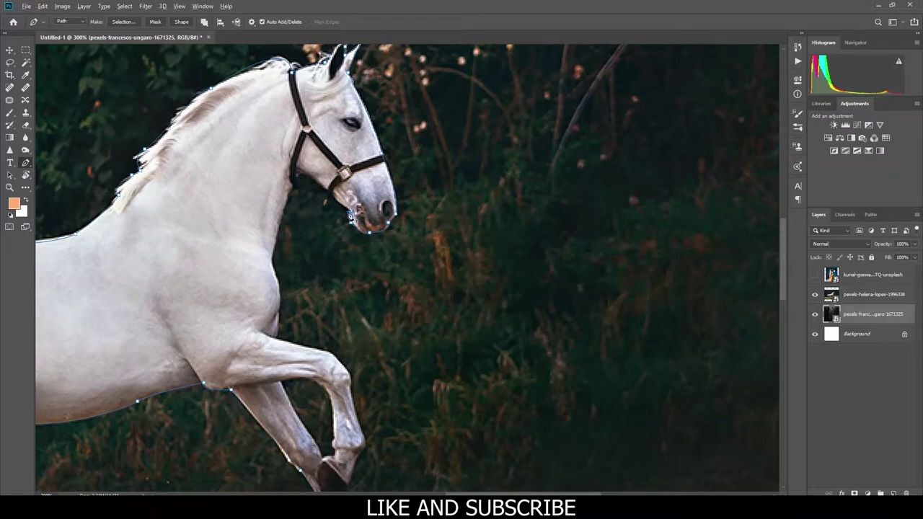
scroll(374, 230, "left", 2)
scroll(375, 230, "up", 2)
scroll(369, 207, "down", 2)
left_click_drag(343, 248, 340, 293)
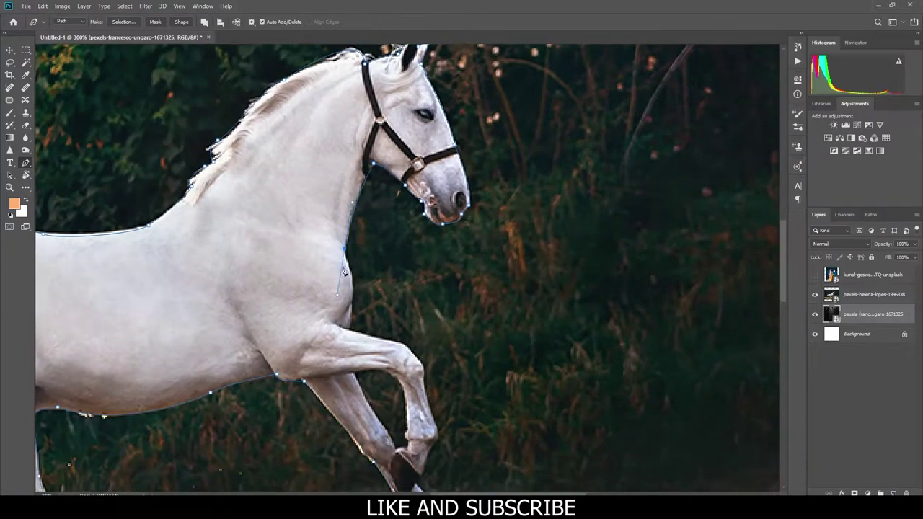
scroll(339, 288, "down", 4)
left_click_drag(329, 227, 318, 238)
scroll(329, 251, "down", 2)
scroll(329, 251, "right", 1)
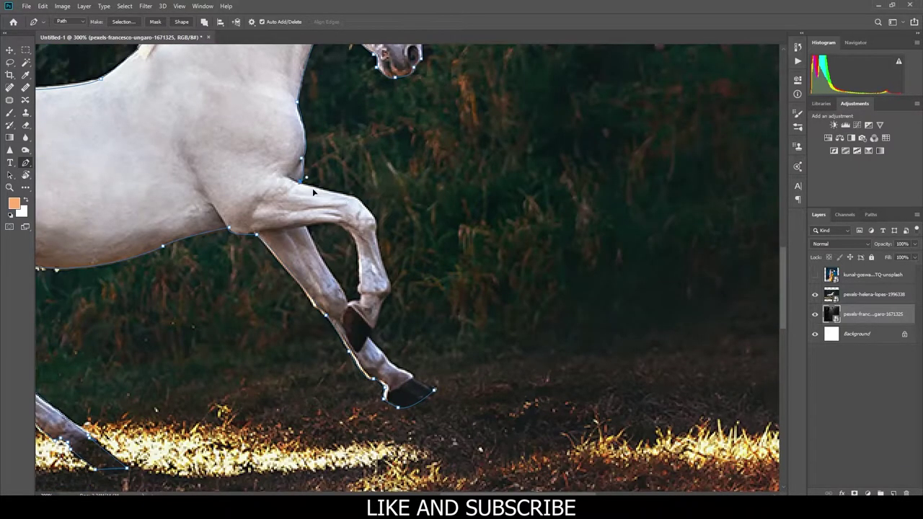
scroll(375, 240, "down", 2)
scroll(375, 240, "right", 1)
left_click(376, 216)
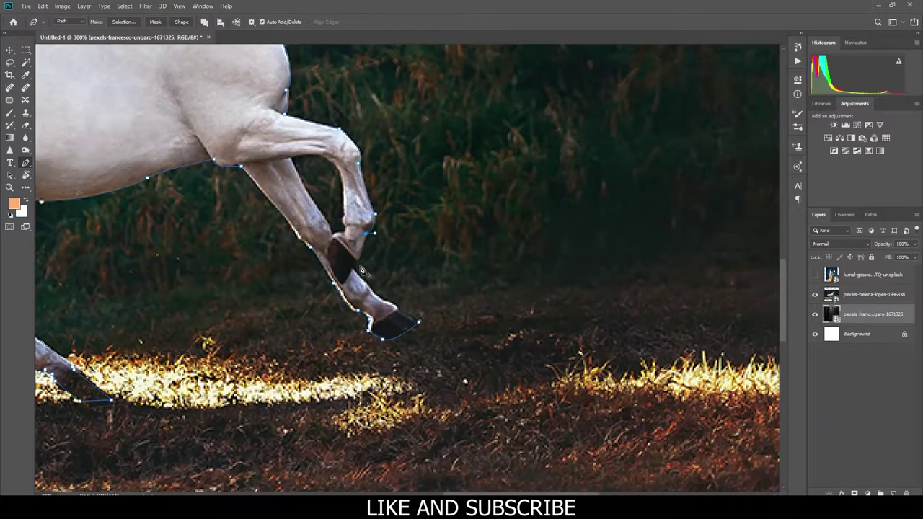
scroll(359, 275, "down", 2)
Step: Convert the traced path to a selection and open Select and Mask
key("ctrl+Return")
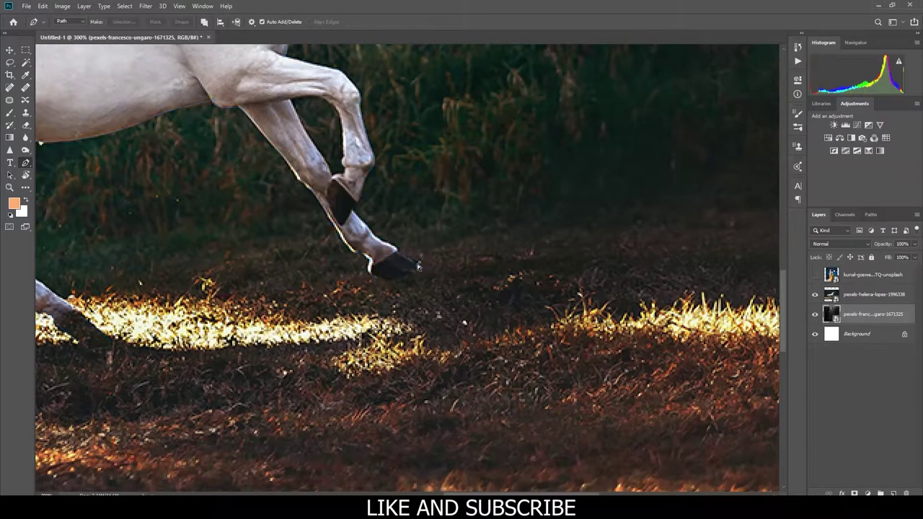
key("ctrl+minus")
key("ctrl+alt+r")
Step: Apply the first refinement, then reopen Select and Mask on the horse layer
left_click(10, 63)
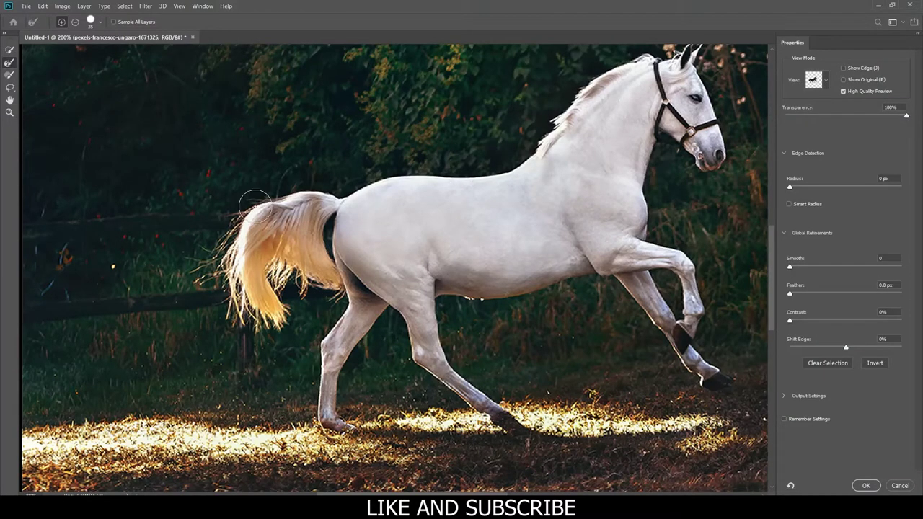
key("Return")
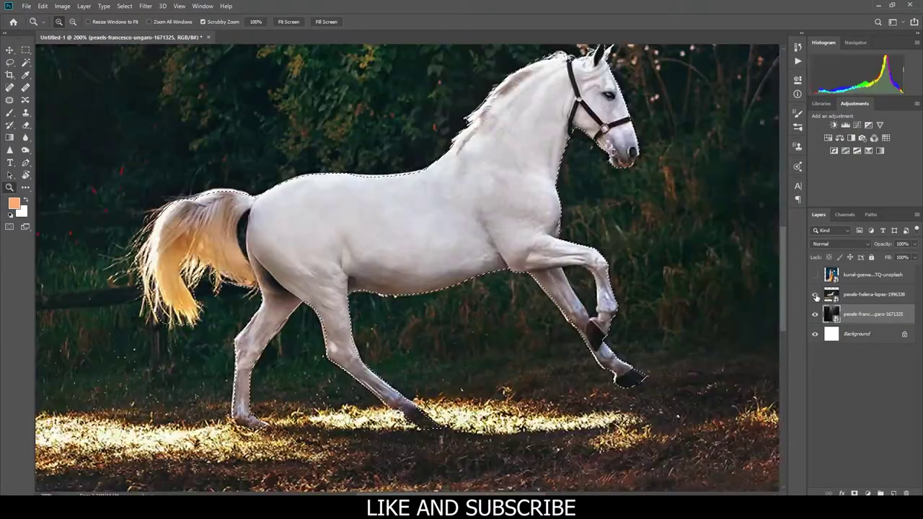
left_click(858, 295)
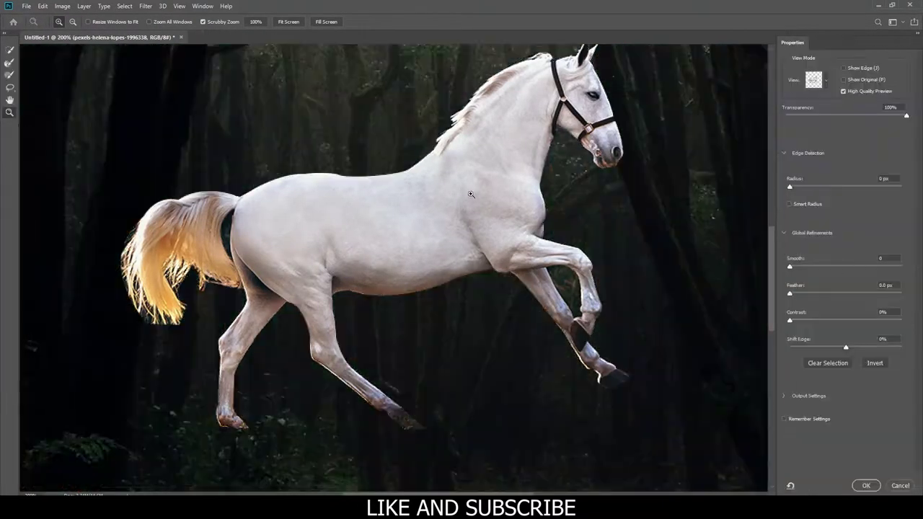
key("ctrl+alt+r")
Step: Paint the mane with the Refine Edge Brush and apply it as a layer mask
key("r")
left_click_drag(358, 163, 215, 234)
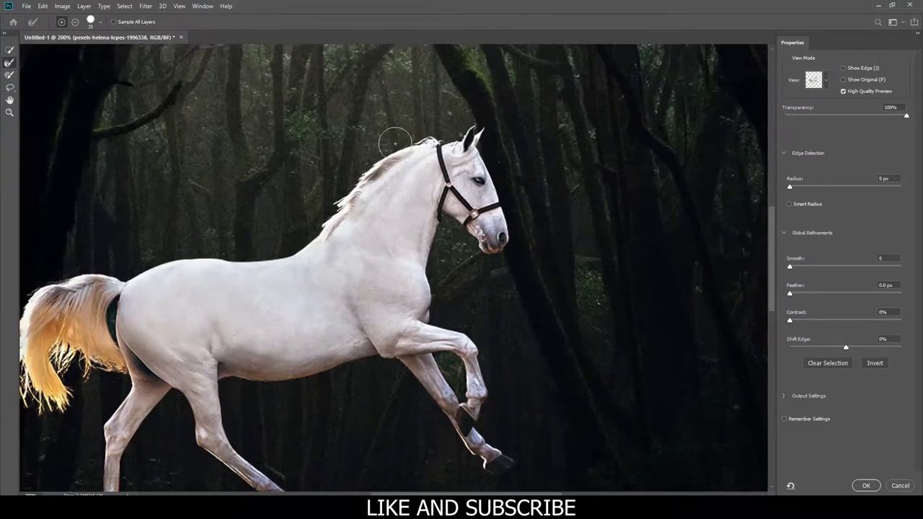
key("ctrl+minus")
key("Return")
left_click(854, 493)
Step: Shrink and lower the horse, group it, and add a Black & White adjustment
key("ctrl+t")
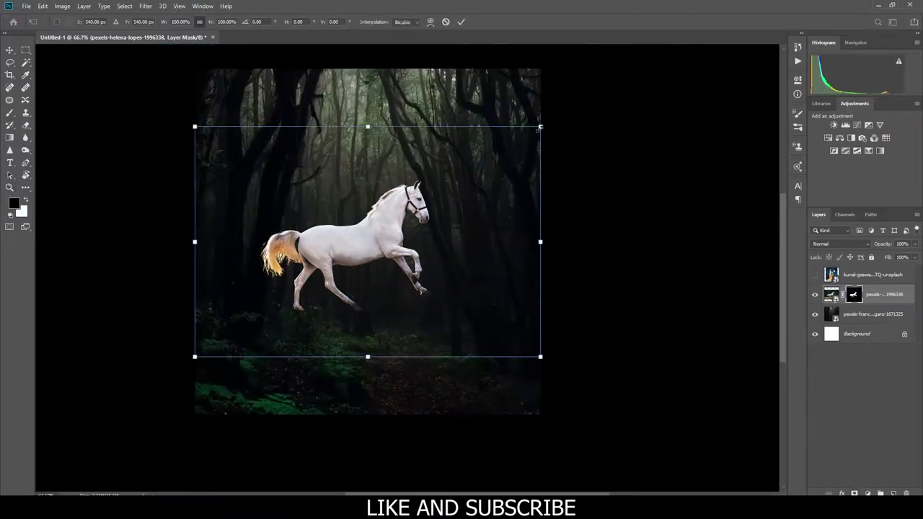
left_click_drag(368, 242, 377, 312)
key("ctrl+g")
left_click(867, 494)
left_click(858, 412)
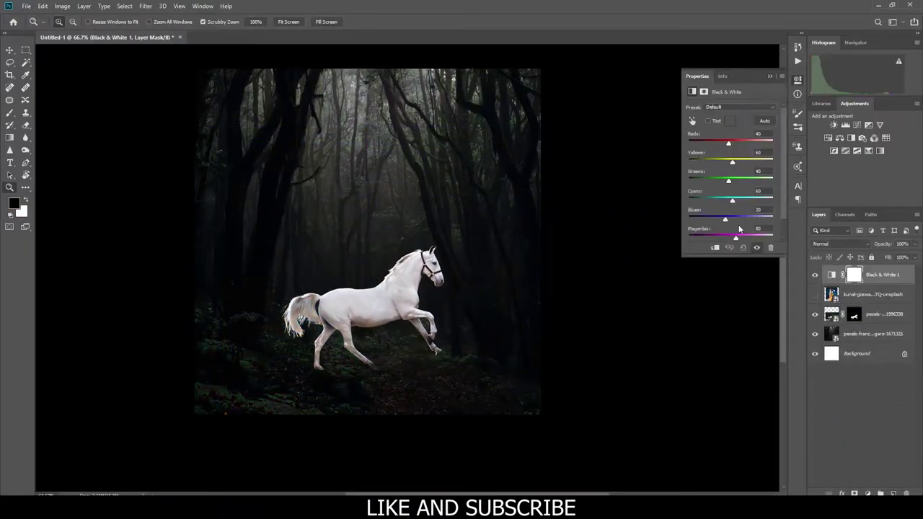
left_click(771, 80)
Step: Group the forest and woman layers and name the groups h, bg and m
double_click(851, 308)
key("Return")
key("ctrl+g")
double_click(845, 342)
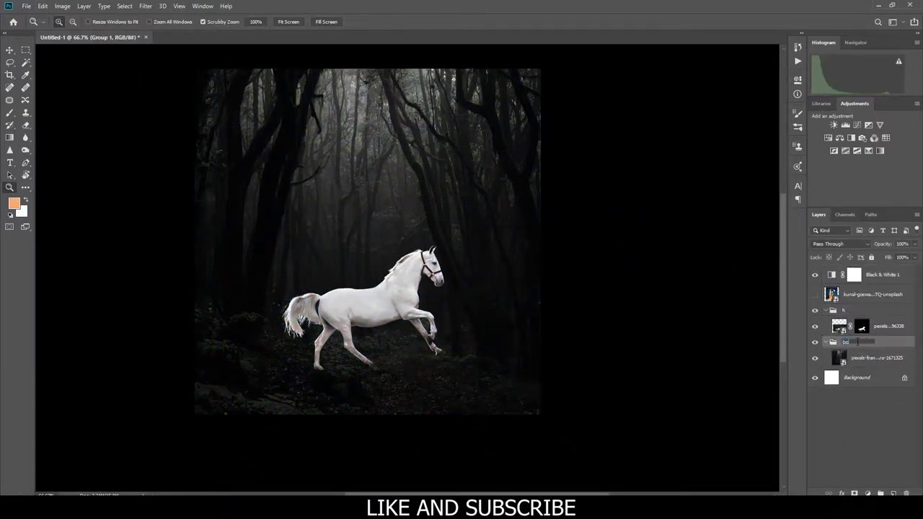
type("bg")
key("ctrl+g")
double_click(851, 290)
type("m")
key("Return")
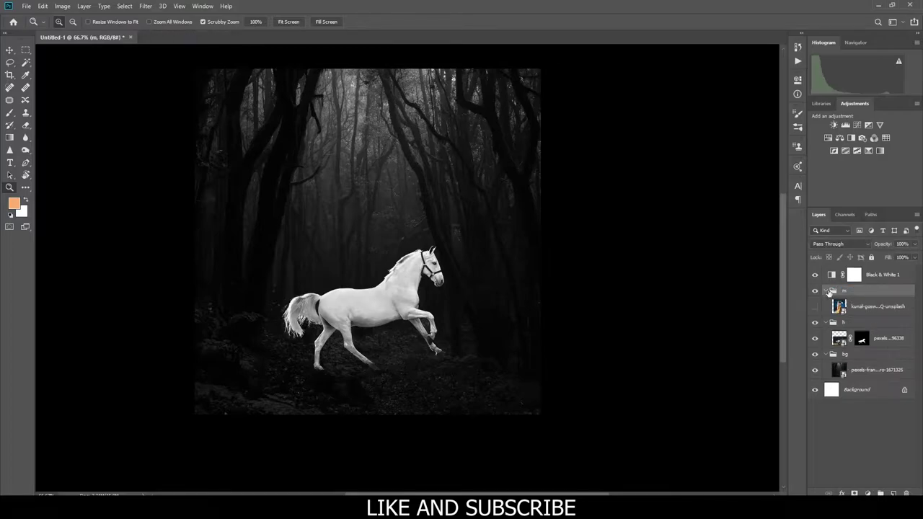
left_click(825, 290)
Step: Add a Levels adjustment clipped to the horse, lowering its output brightness
left_click(879, 334)
left_click(887, 318)
left_click(845, 125)
key("ctrl+alt+g")
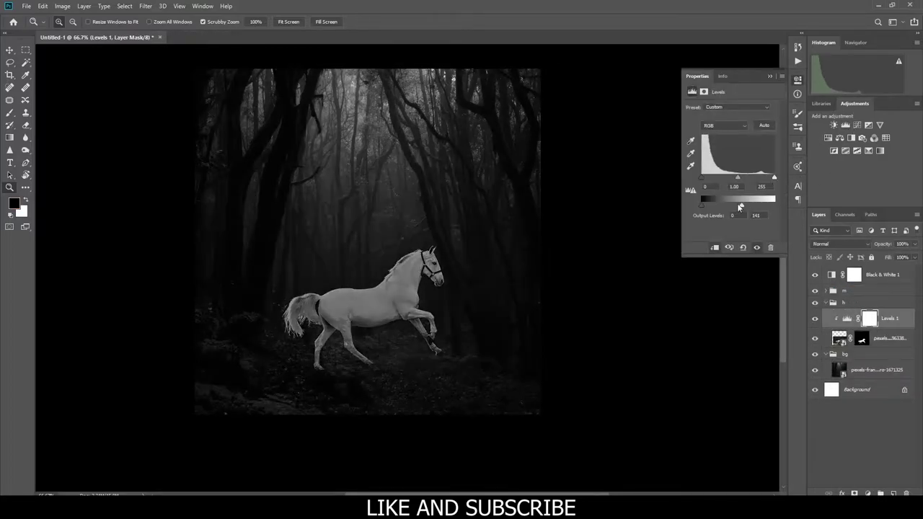
left_click_drag(774, 205, 728, 205)
left_click_drag(764, 180, 734, 180)
left_click(769, 76)
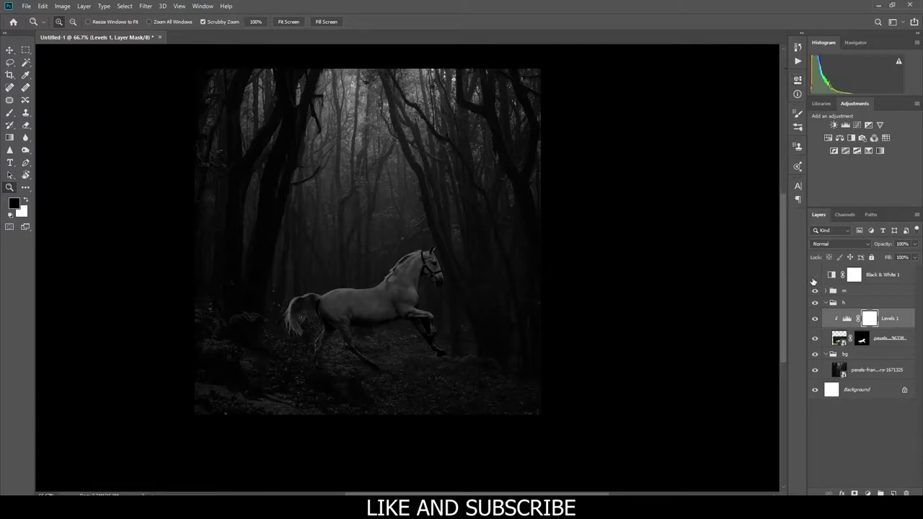
Step: Hide Black & White and add a clipped Color Balance shifting the horse to Green +20
left_click(814, 275)
left_click(839, 137)
left_click_drag(718, 145, 723, 145)
key("ctrl+alt+g")
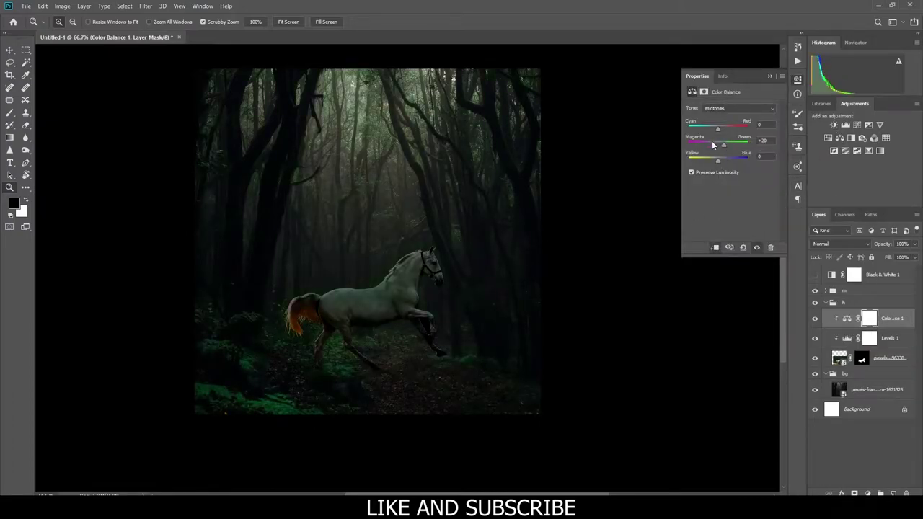
left_click(721, 108)
left_click(720, 121)
Step: Close Color Balance and start a Pen outline with curved points along the dress hem
left_click(768, 76)
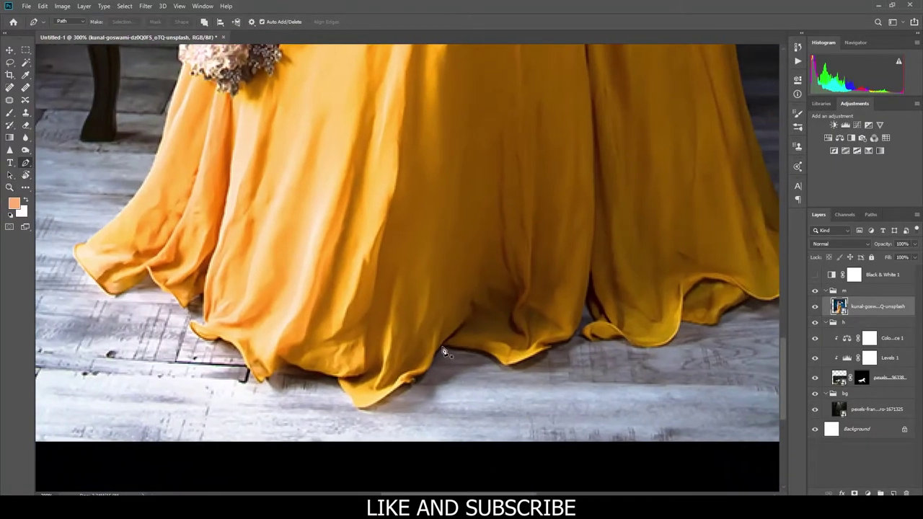
left_click(439, 347)
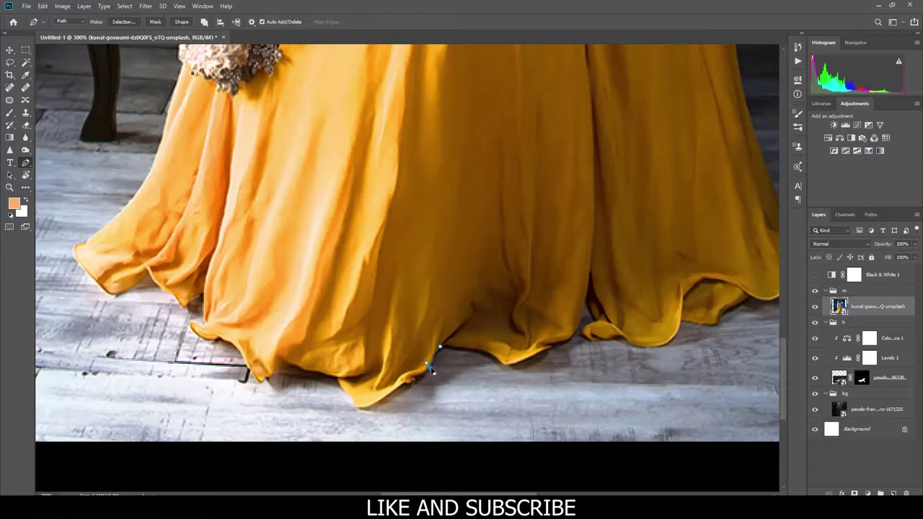
left_click_drag(347, 403, 307, 429)
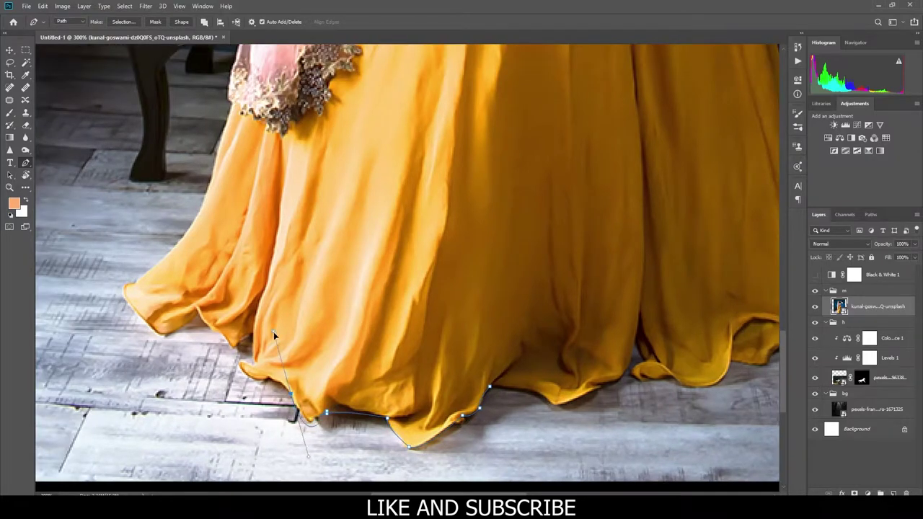
left_click(252, 377)
left_click_drag(274, 334, 418, 429)
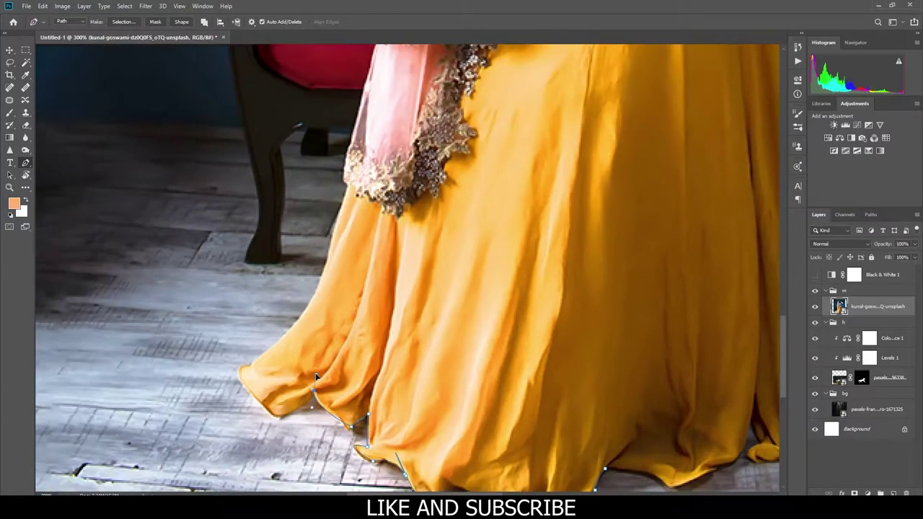
left_click(380, 393)
left_click_drag(323, 398, 304, 372)
Step: Pan across the image and add curved points along the woman's skirt edge
scroll(346, 361, "up", 2)
scroll(390, 325, "up", 2)
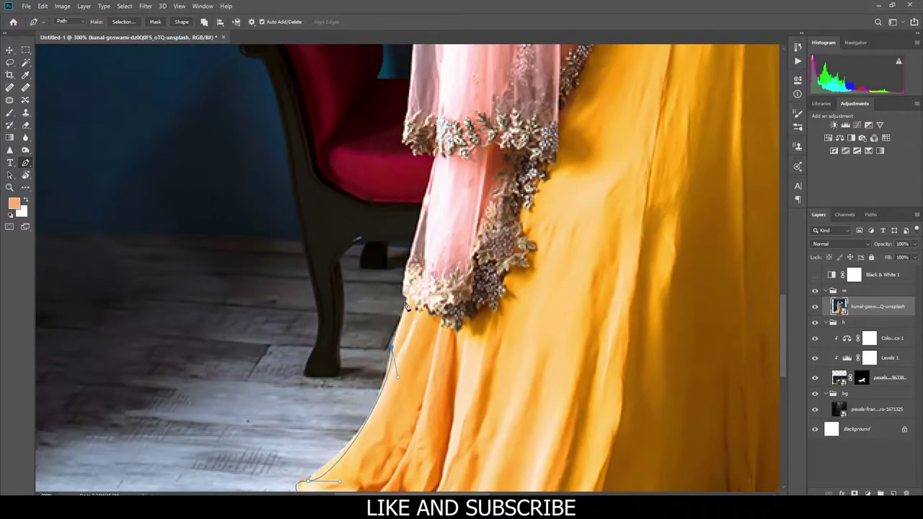
scroll(400, 306, "up", 2)
scroll(407, 303, "up", 2)
scroll(407, 303, "up", 2)
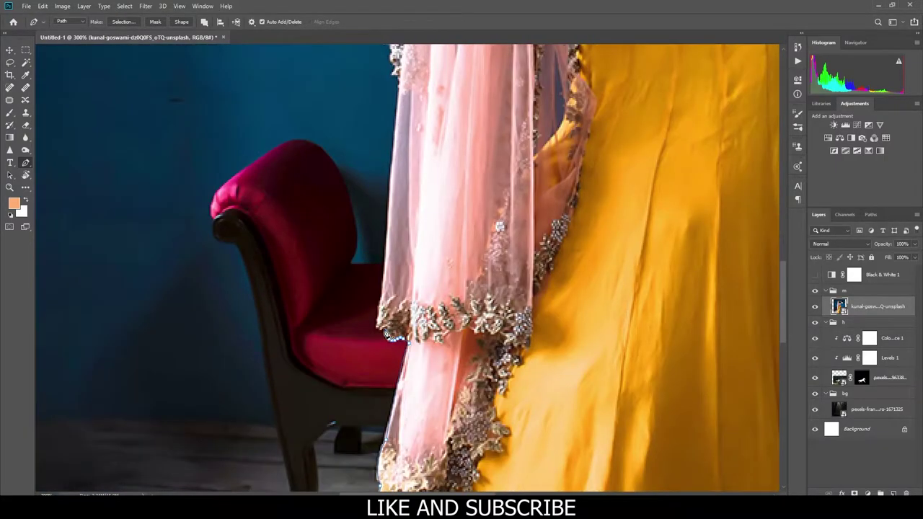
scroll(387, 335, "up", 4)
scroll(390, 341, "up", 4)
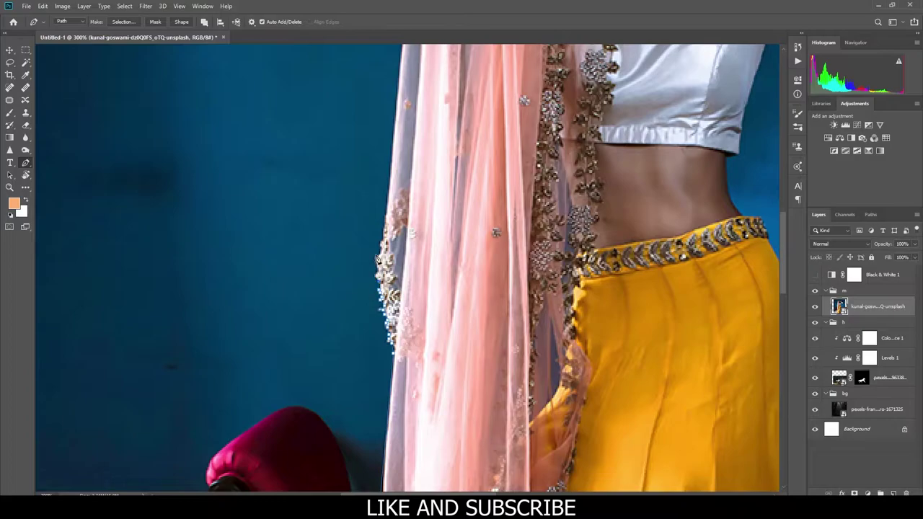
scroll(377, 258, "up", 2)
scroll(382, 238, "up", 4)
scroll(393, 210, "up", 2)
scroll(408, 177, "up", 2)
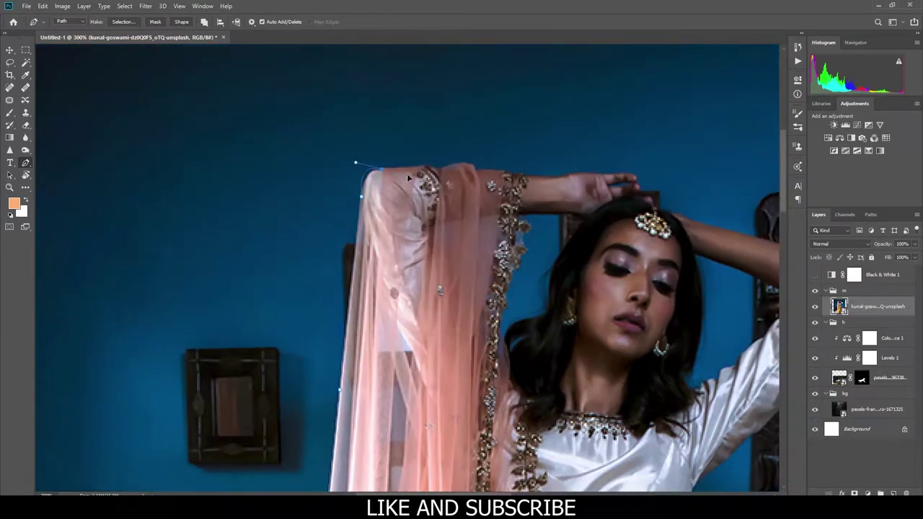
scroll(483, 173, "right", 2)
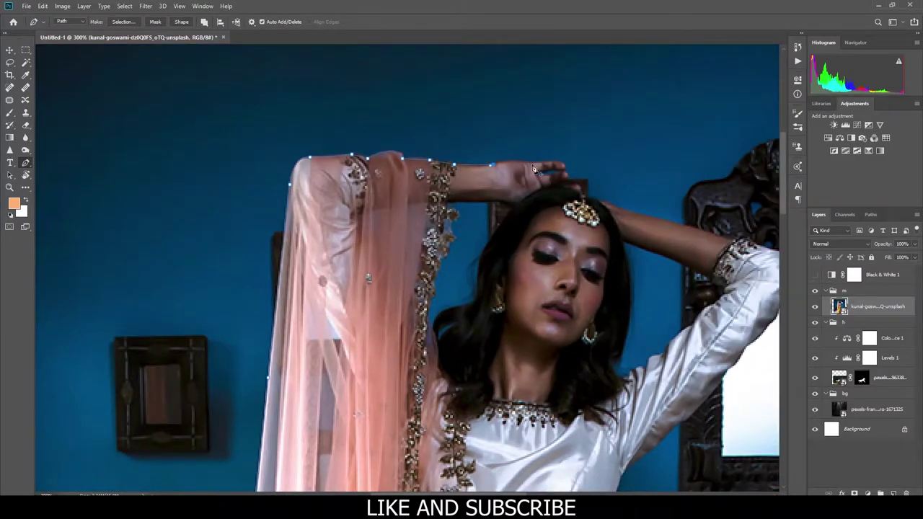
scroll(567, 180, "right", 2)
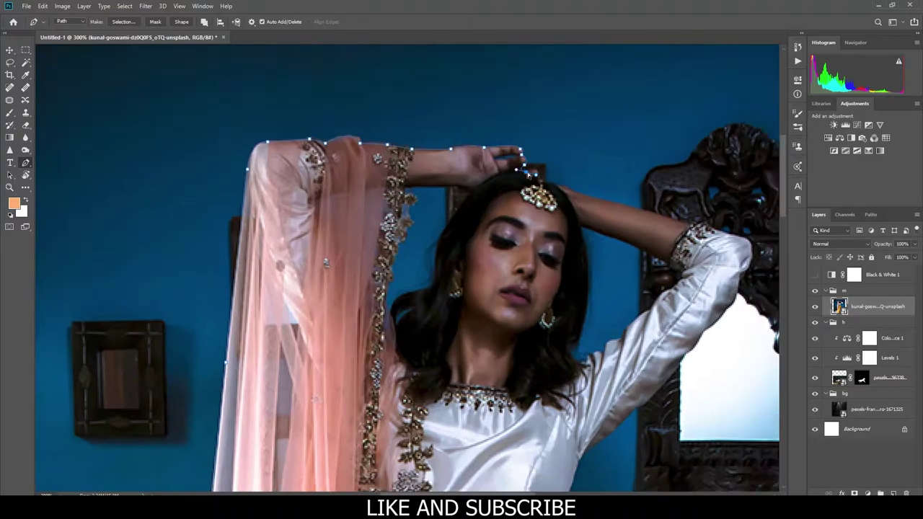
scroll(549, 214, "right", 5)
scroll(368, 175, "right", 2)
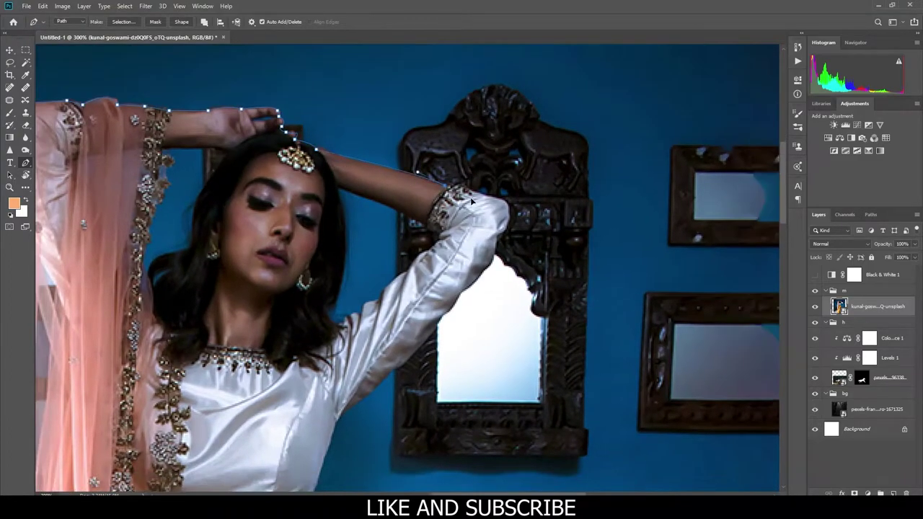
scroll(368, 175, "right", 4)
scroll(369, 195, "down", 2)
scroll(370, 195, "left", 2)
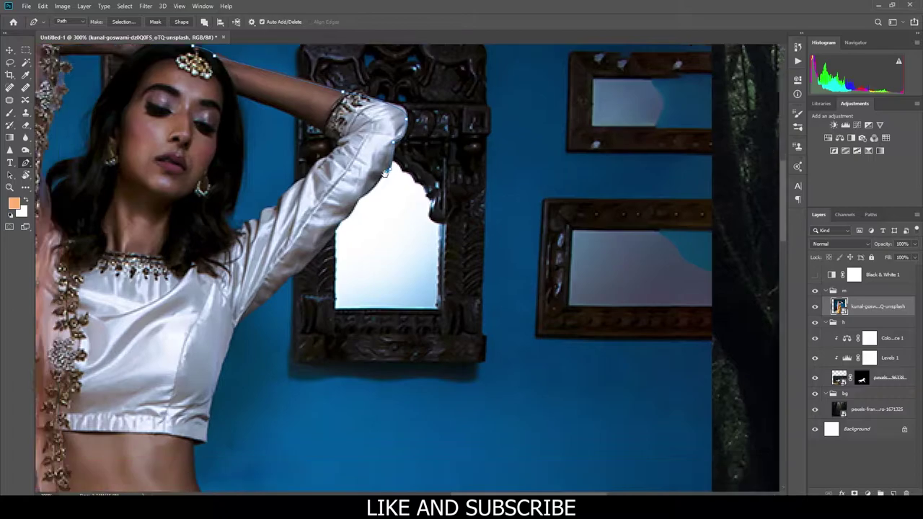
scroll(319, 252, "down", 2)
scroll(320, 253, "left", 2)
scroll(357, 209, "down", 2)
scroll(345, 207, "down", 2)
scroll(345, 207, "left", 2)
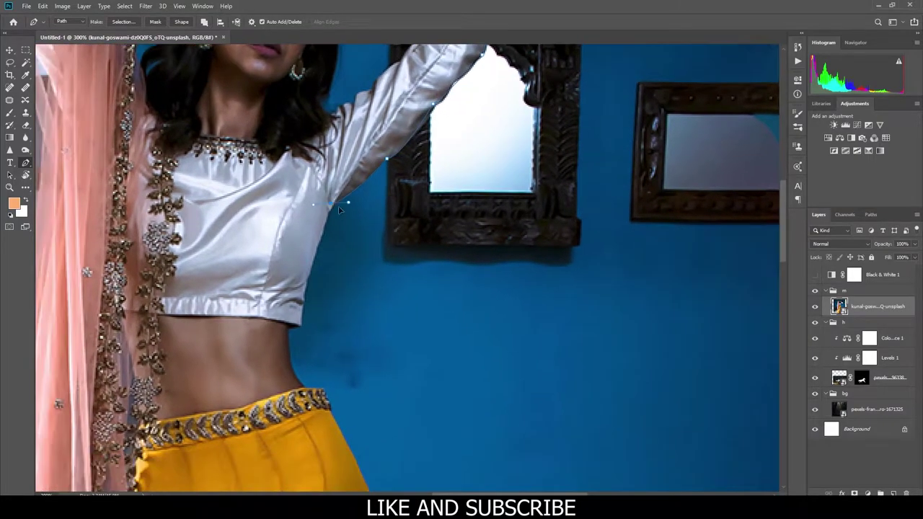
scroll(311, 230, "down", 4)
scroll(279, 244, "down", 2)
scroll(280, 243, "down", 2)
scroll(285, 249, "down", 2)
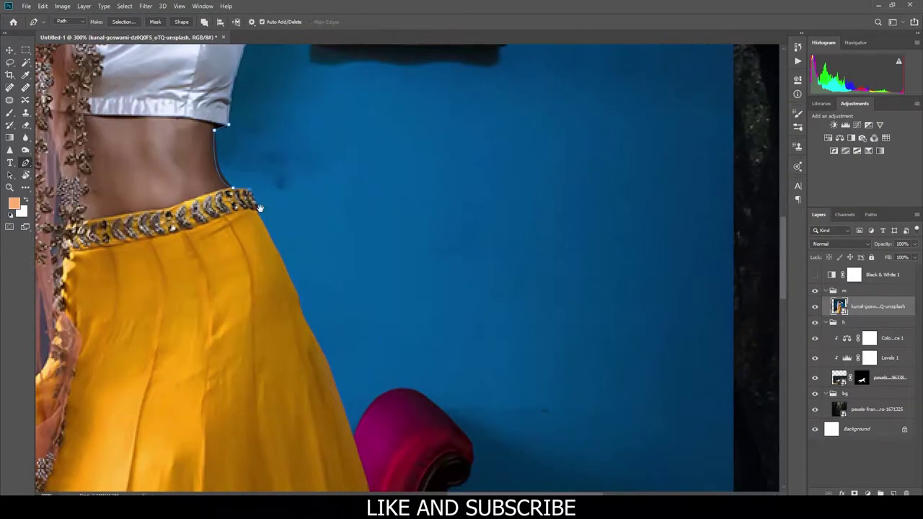
scroll(288, 252, "down", 2)
scroll(289, 252, "right", 2)
scroll(294, 256, "down", 4)
scroll(294, 256, "right", 2)
scroll(273, 216, "down", 6)
scroll(274, 216, "right", 2)
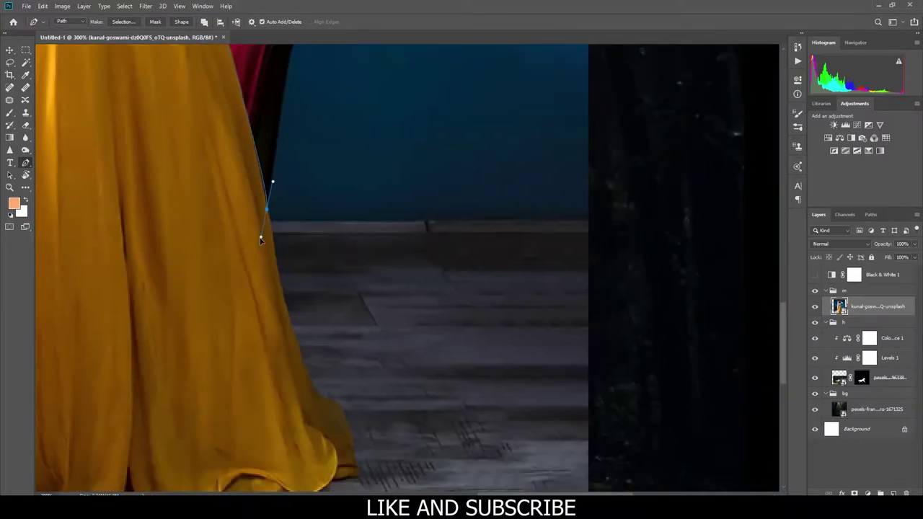
scroll(319, 272, "down", 3)
left_click_drag(283, 269, 315, 287)
scroll(309, 285, "down", 3)
scroll(308, 285, "right", 1)
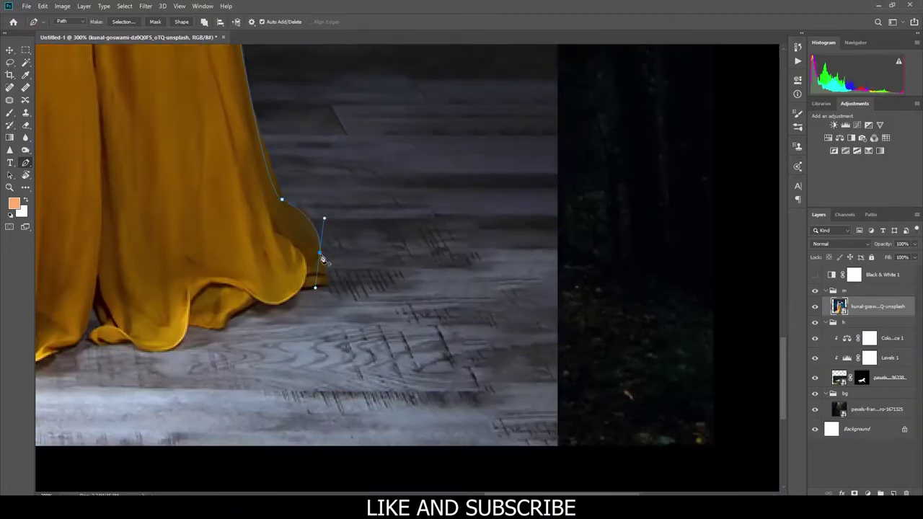
left_click(253, 297)
Step: Continue the pen outline with points and curves following the skirt hem
scroll(255, 302, "down", 3)
scroll(256, 302, "left", 4)
scroll(360, 245, "left", 3)
left_click(387, 239)
scroll(384, 231, "left", 2)
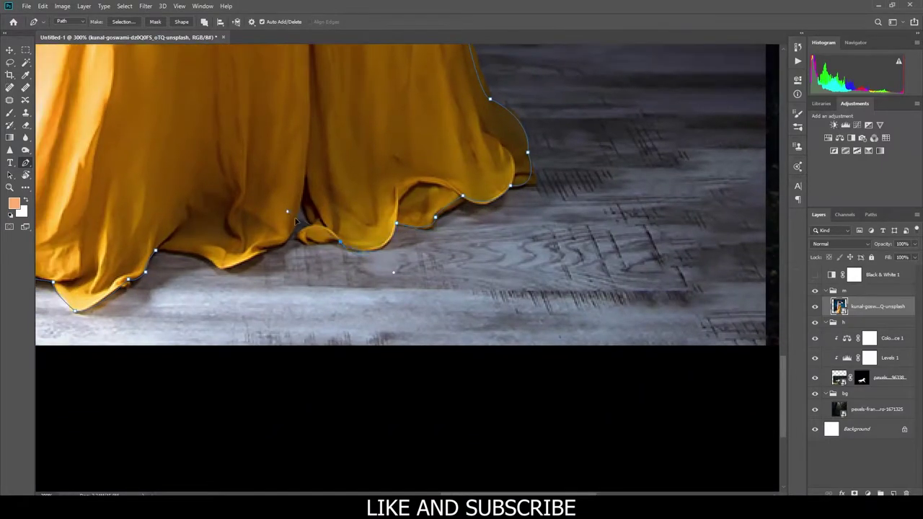
scroll(295, 222, "left", 3)
scroll(375, 252, "left", 1)
left_click(408, 248)
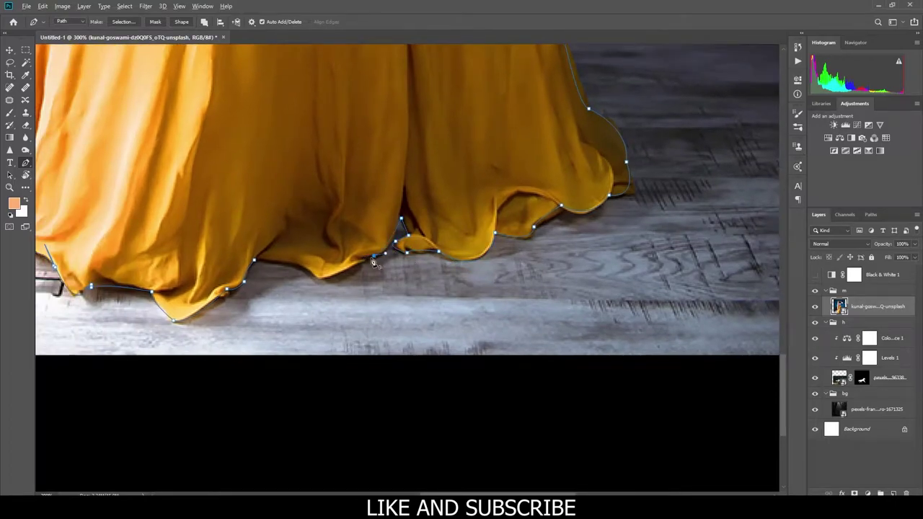
scroll(374, 263, "left", 2)
left_click(386, 264)
scroll(368, 267, "left", 1)
left_click_drag(377, 265, 367, 270)
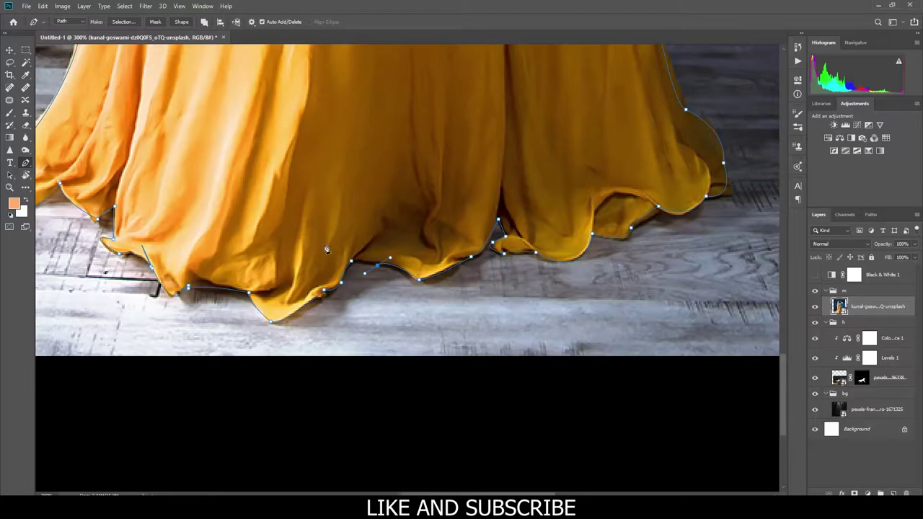
scroll(326, 249, "left", 2)
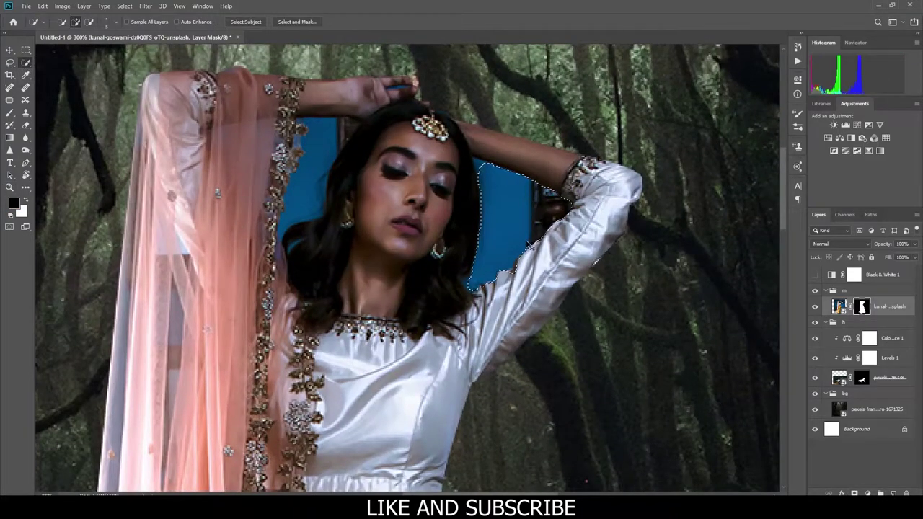
Step: Turn the traced path into a selection and fill it black on the mask to hide the blue
key("p")
scroll(565, 217, "down", 1)
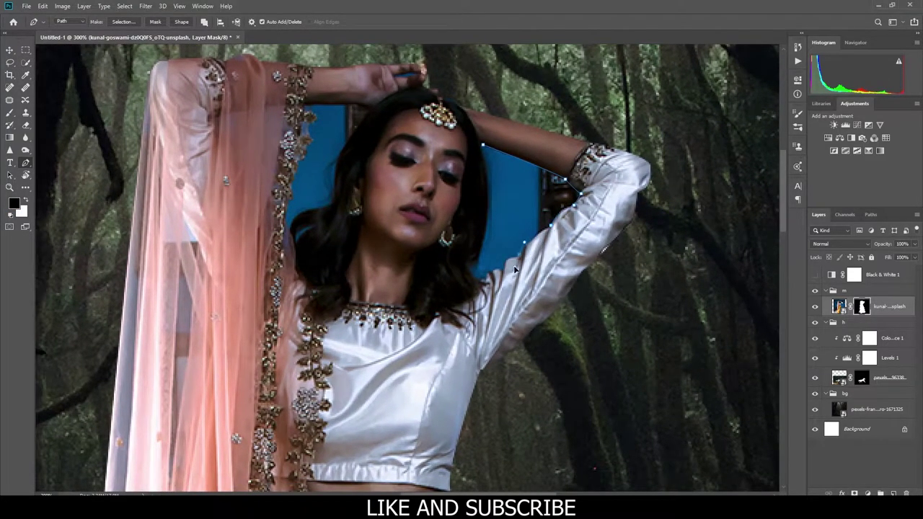
scroll(466, 267, "up", 2)
key("ctrl+Return")
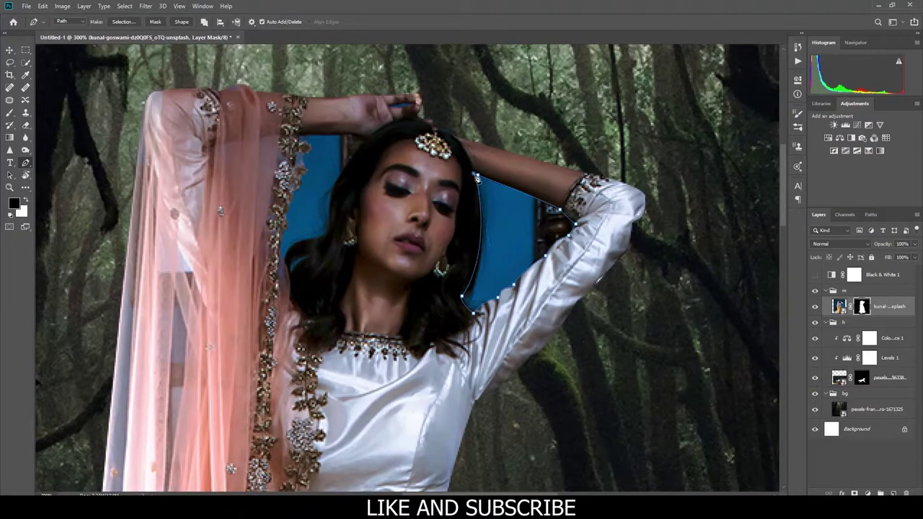
key("alt+BackSpace")
key("ctrl+d")
Step: Trace the gap beside the woman's hair and mask it out
scroll(373, 147, "left", 5)
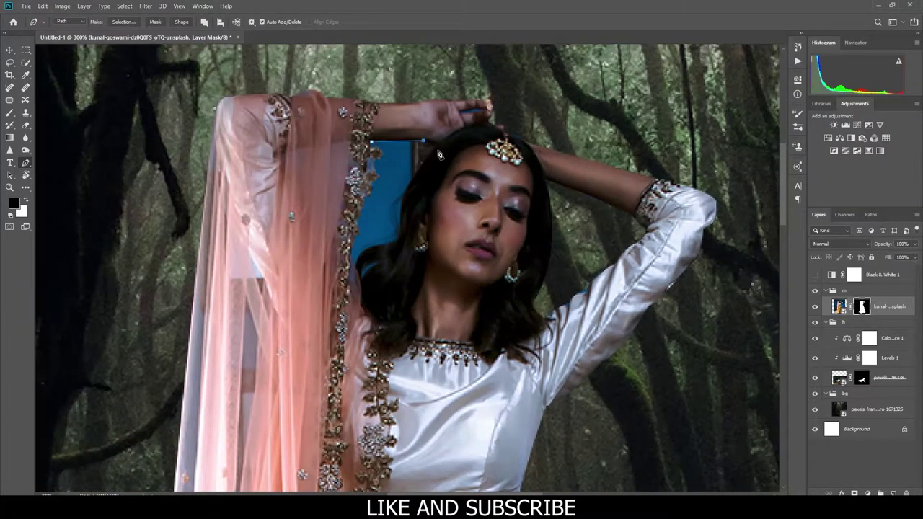
scroll(439, 154, "down", 1)
left_click(412, 172)
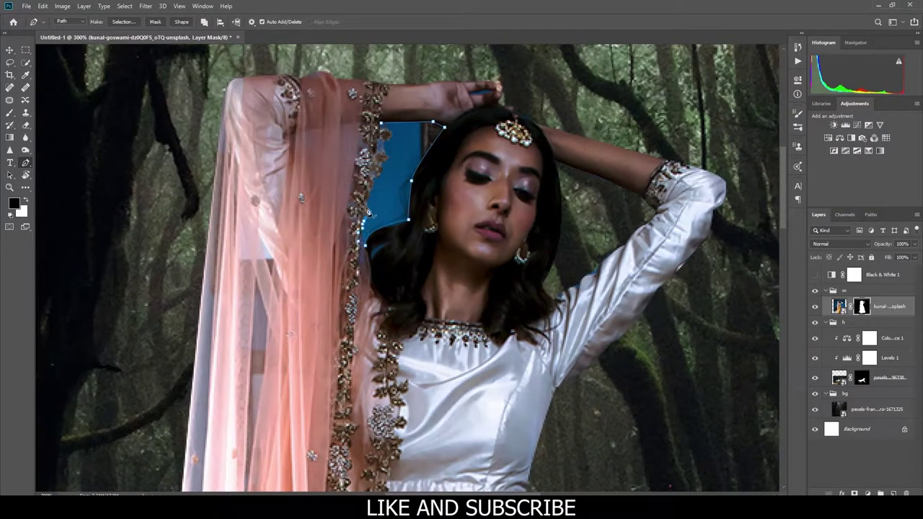
scroll(432, 217, "down", 2)
key("ctrl+Return")
key("alt+BackSpace")
key("ctrl+d")
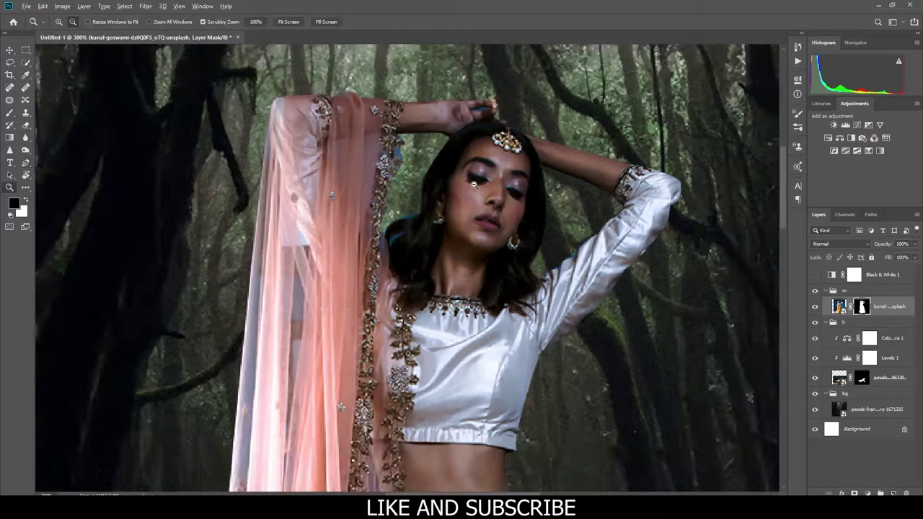
Step: Free-transform the woman down to about 37% and place her beside the horse
scroll(544, 231, "down", 5)
key("ctrl+t")
left_click_drag(546, 95, 484, 282)
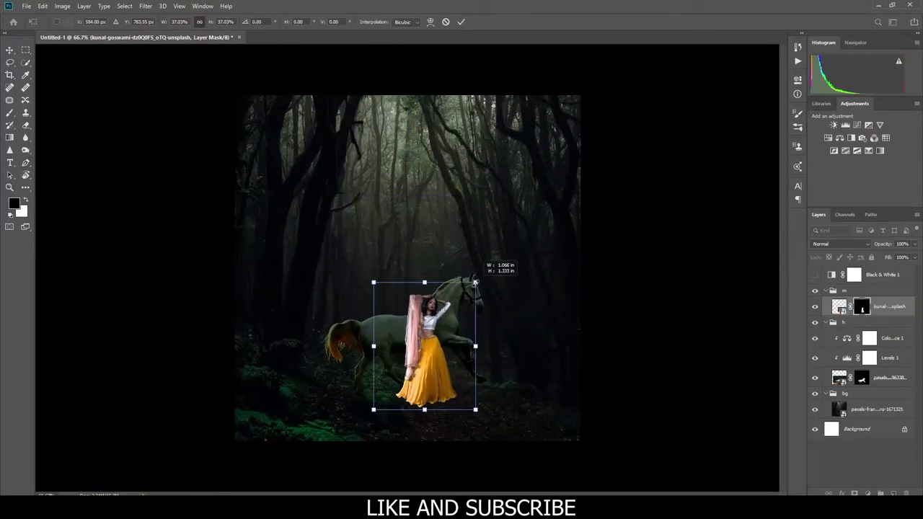
Step: Commit the woman's new size and turn on the Black & White check layer
key("Return")
key("z")
left_click(424, 351)
key("ctrl+minus")
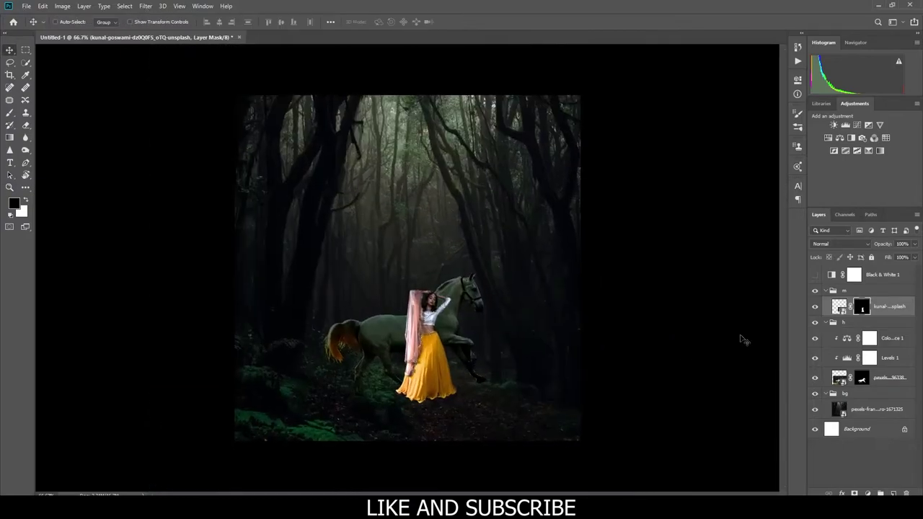
key("v")
left_click(815, 274)
Step: Add a Levels adjustment clipped to the woman to darken her, then hide the check layer
left_click(845, 125)
key("ctrl+alt+g")
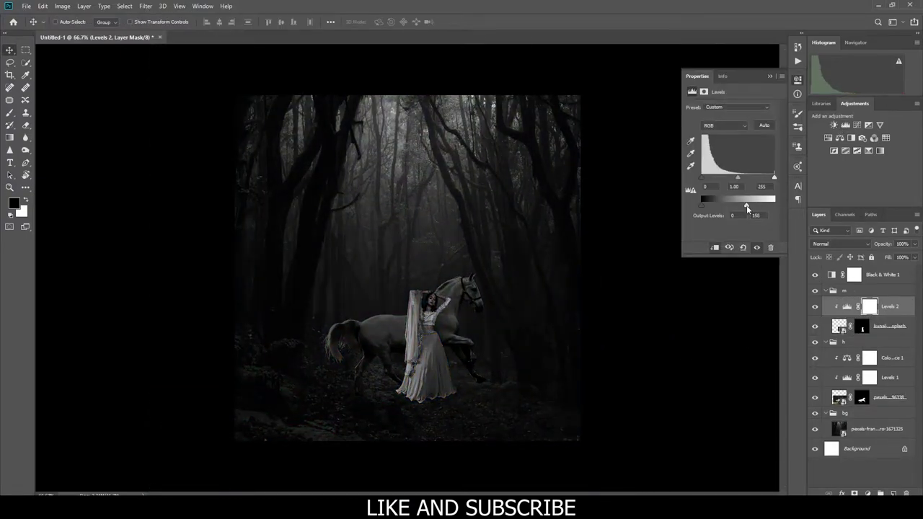
left_click_drag(739, 176, 746, 177)
left_click_drag(774, 205, 738, 206)
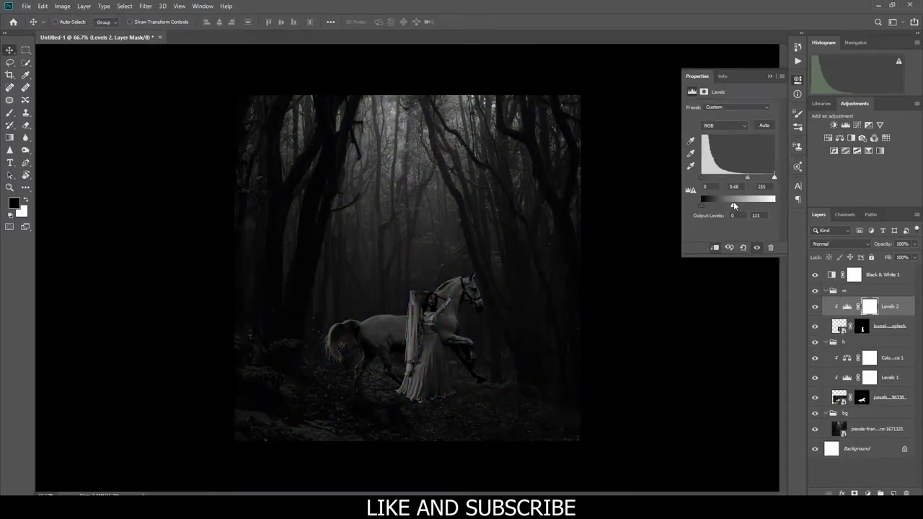
left_click_drag(775, 177, 770, 178)
left_click(797, 80)
left_click(814, 275)
Step: Add a Color Balance adjustment warming the woman's midtones and highlights toward yellow
key("z")
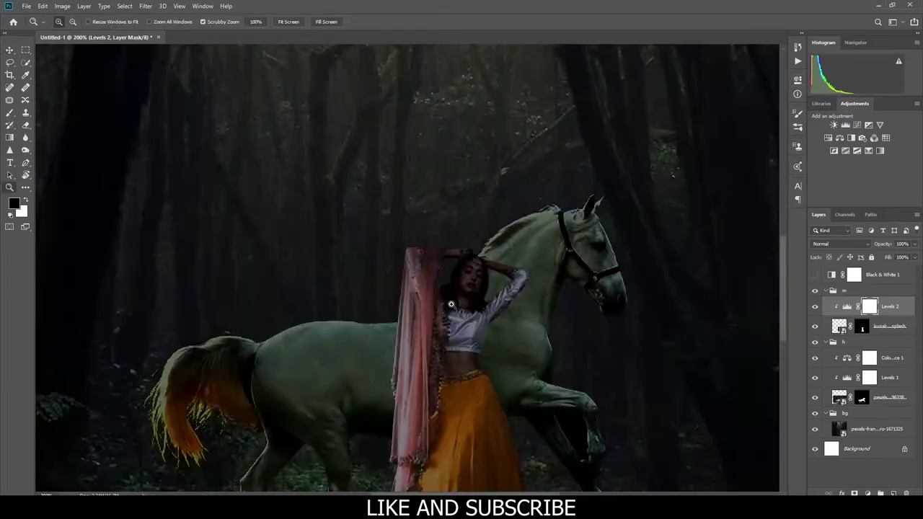
left_click_drag(422, 293, 447, 287)
left_click(891, 326)
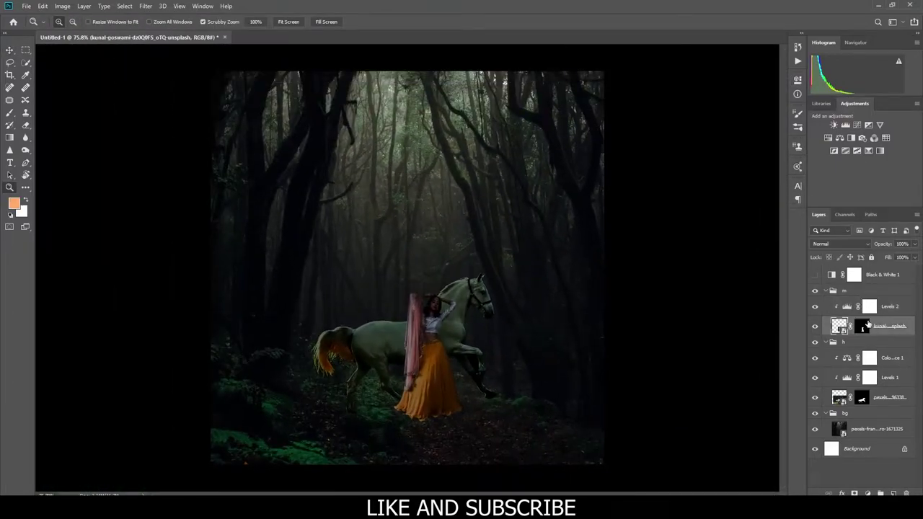
left_click(851, 138)
mouse_move(713, 160)
left_mouse_down()
mouse_move(680, 165)
mouse_move(710, 162)
left_mouse_up()
left_click(736, 108)
left_click(721, 121)
left_click(796, 80)
Step: Fit the canvas in view and collapse the woman, horse and background groups
key("ctrl+minus")
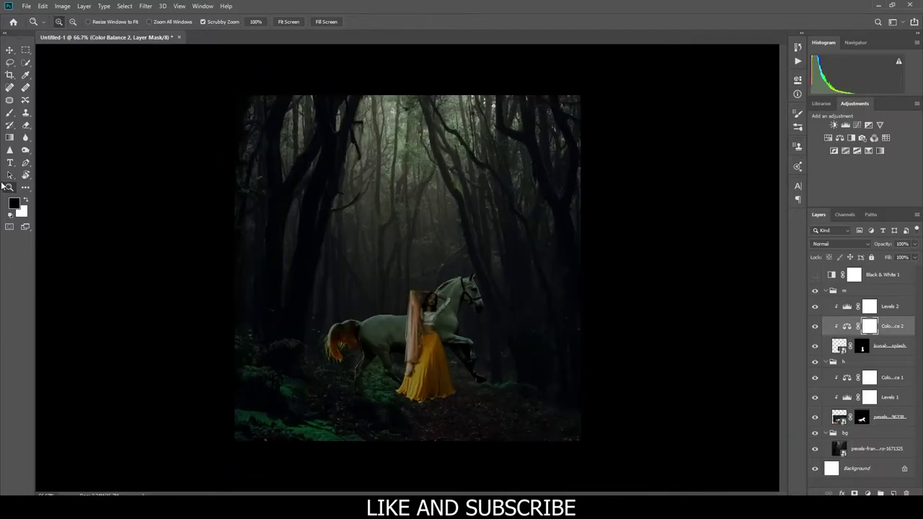
left_click(825, 290)
left_click(865, 302)
left_click(826, 374)
left_click(826, 302)
Step: Pen a triangular light beam, make it a selection and fill it white on a new layer
key("p")
left_click(367, 96)
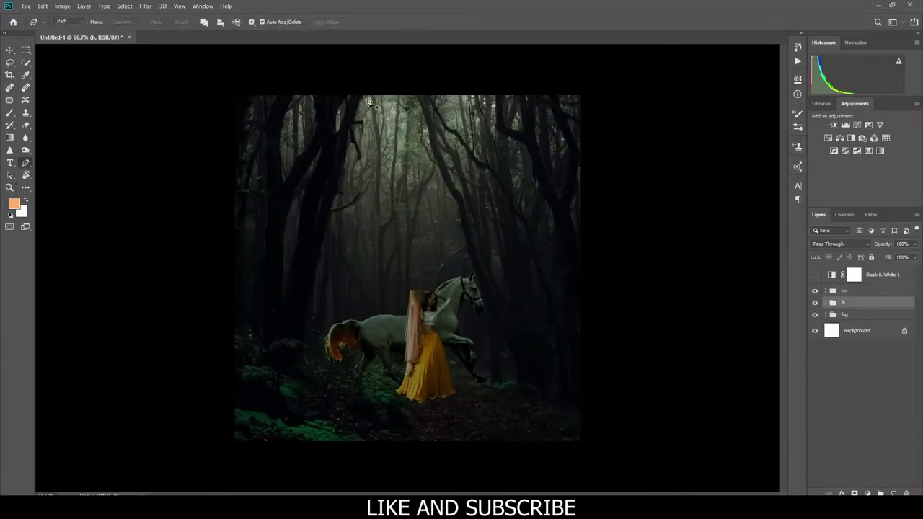
left_click(229, 445)
left_click(588, 445)
left_click(421, 92)
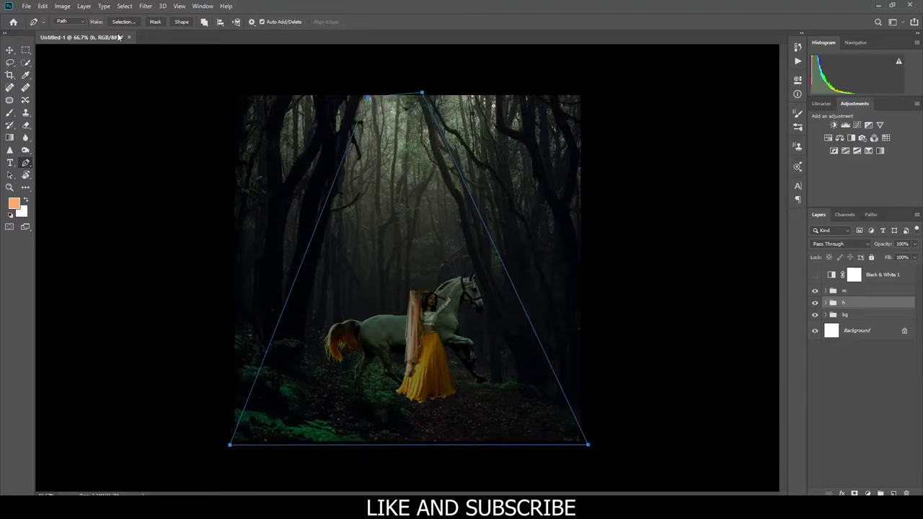
key("ctrl+Return")
key("ctrl+shift+alt+n")
key("alt+BackSpace")
key("ctrl+d")
Step: Set the beam layer to Screen at 13% and soften it with Gaussian Blur
left_click(840, 244)
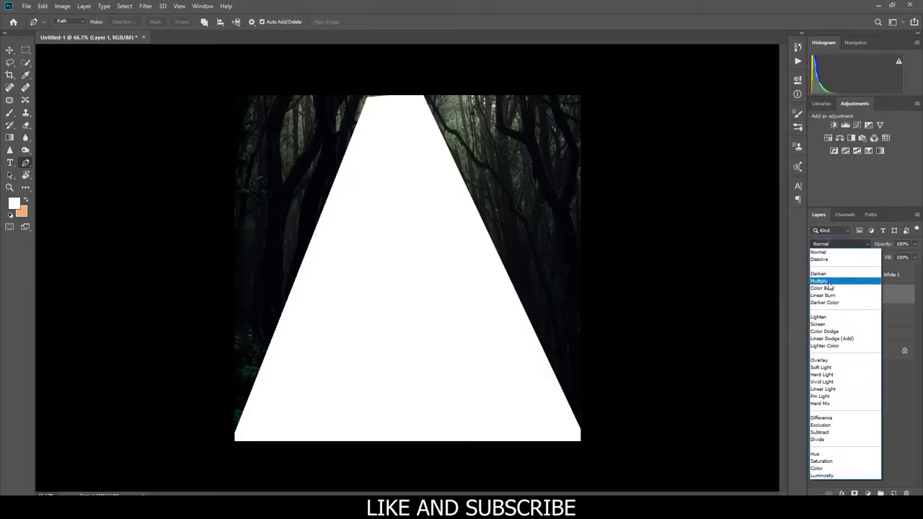
left_click(840, 325)
left_click(914, 244)
left_click_drag(914, 258, 877, 258)
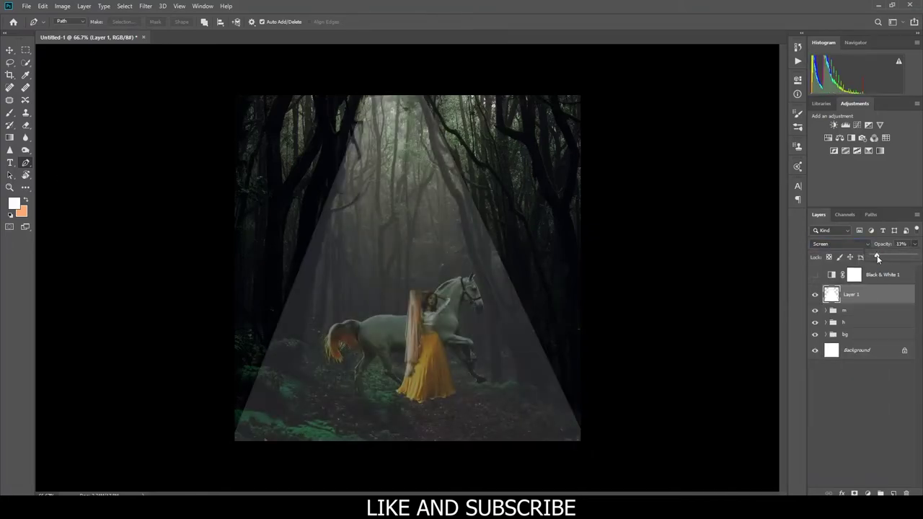
left_click(145, 5)
left_click(289, 150)
left_click_drag(712, 236, 717, 235)
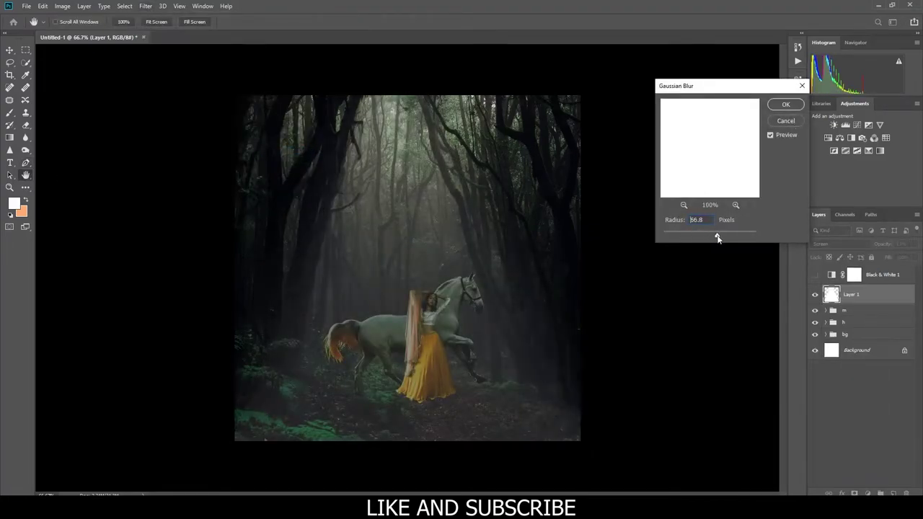
left_click(785, 103)
Step: Rename the beam layer 'lights' and select the background group
key("z")
left_click(386, 274, "alt")
key("ctrl+1")
type("p")
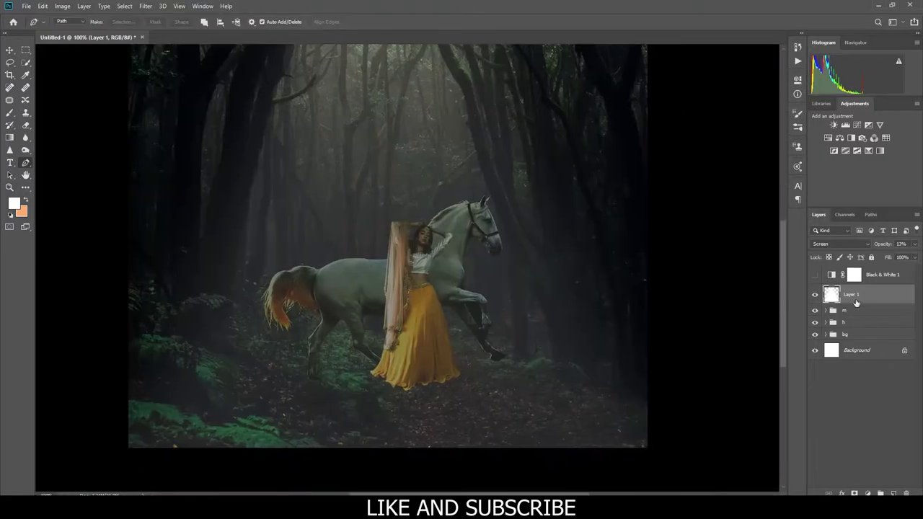
type("lights")
key("Return")
left_click(865, 334)
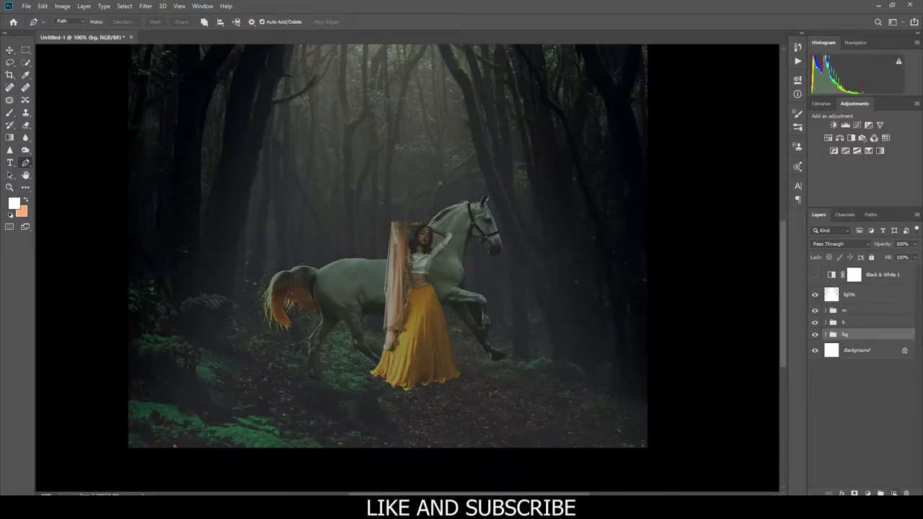
key("ctrl+shift+alt+n")
Step: Brush white fog on a new layer above the background, blended Screen at 13%
key("b")
left_click_drag(123, 320, 642, 318)
left_click(840, 244)
left_click(829, 303)
mouse_move(894, 257)
left_mouse_down()
mouse_move(861, 244)
mouse_move(872, 244)
left_mouse_up()
key("ctrl+minus")
left_click(382, 252)
left_click(839, 244)
left_click(818, 324)
Step: Select the woman's group and nudge her slightly lower in the scene
key("ctrl+plus")
key("v")
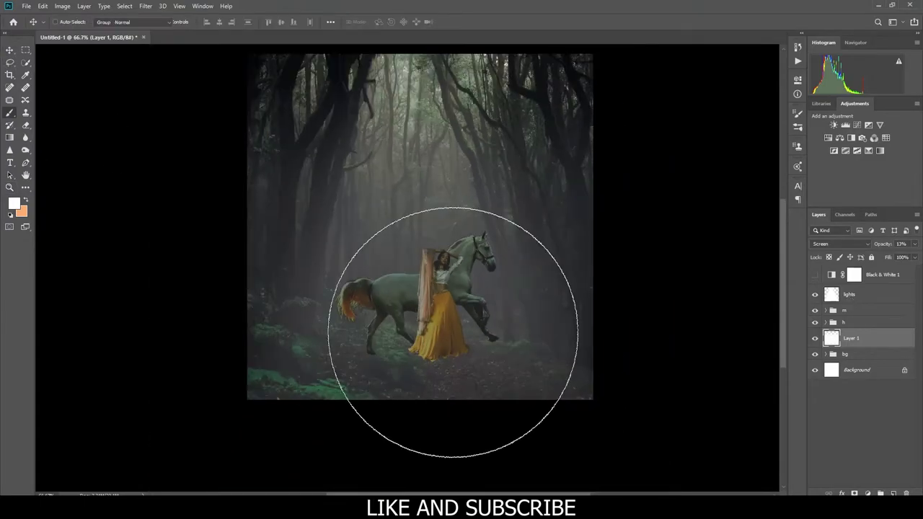
left_click(878, 295)
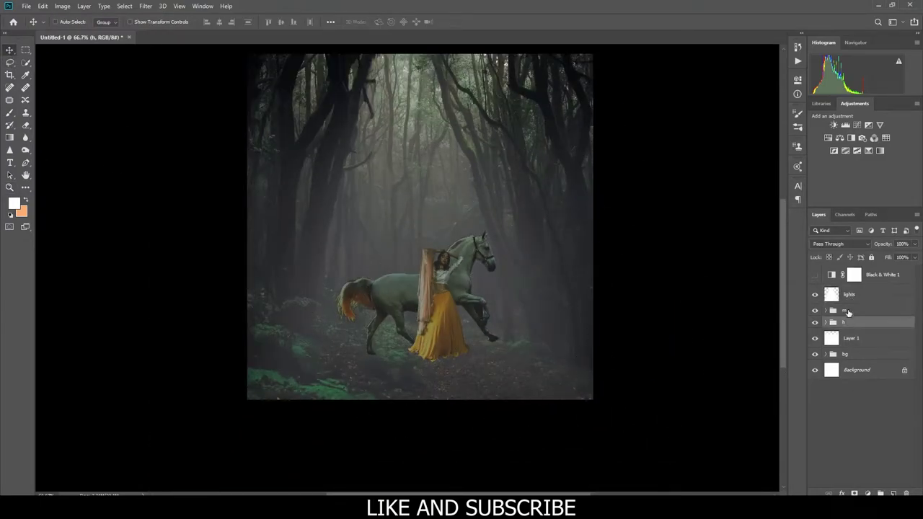
left_click(832, 312)
left_click_drag(443, 318, 444, 330)
key("z")
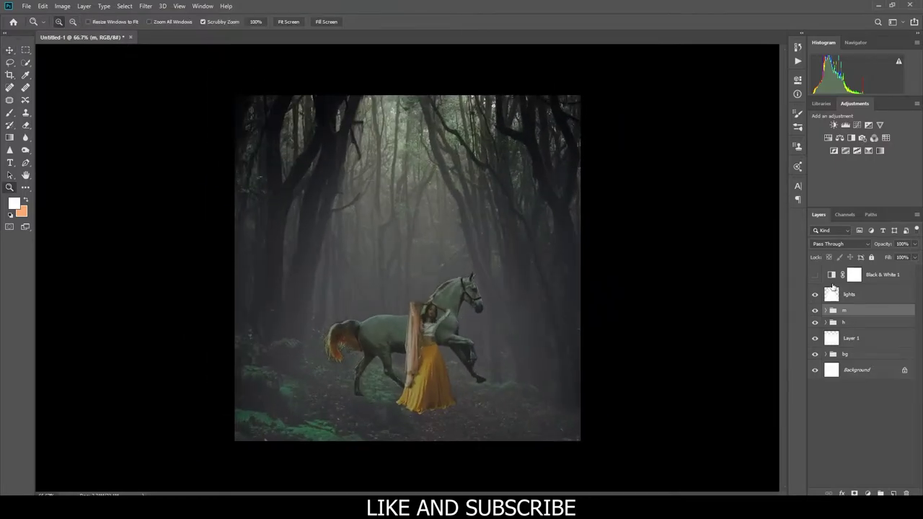
left_click(857, 295)
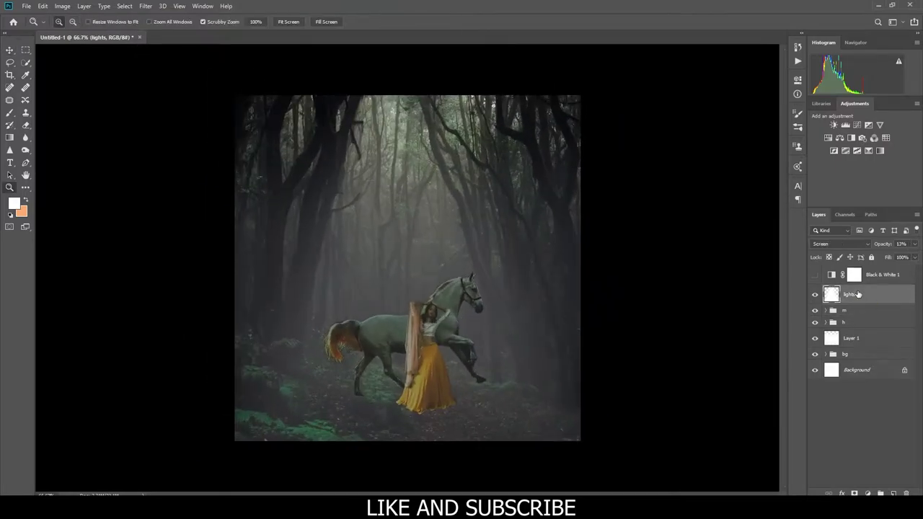
Step: Flip the horse group horizontally so it faces left, and nudge it into place
key("ctrl+t")
left_click(836, 322)
key("ctrl+t")
right_click(535, 295)
left_click(569, 411)
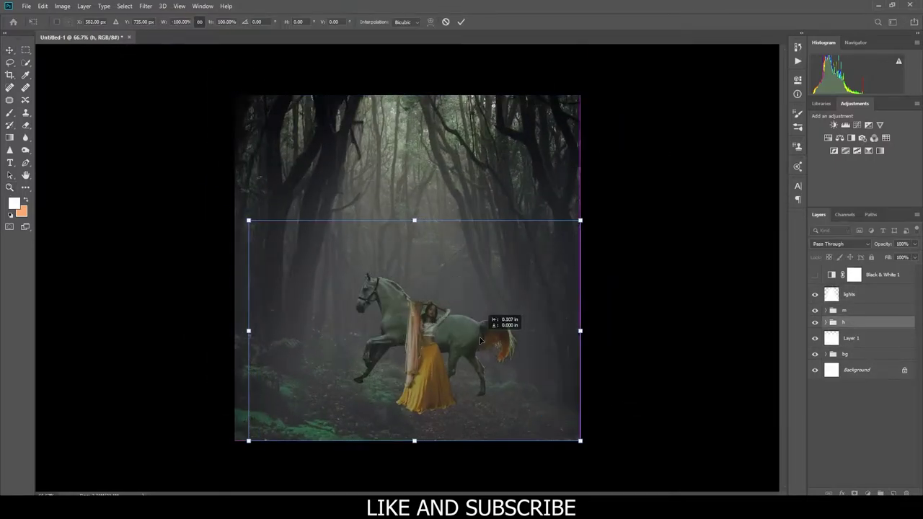
left_click_drag(480, 340, 472, 320)
key("Return")
Step: Reveal the horse's hidden raised front leg by filling its mask with white
key("ctrl+plus")
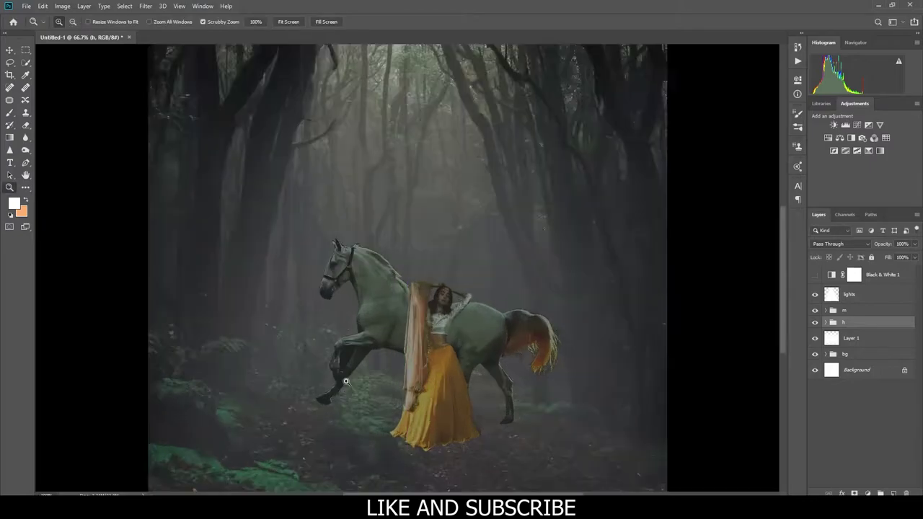
left_click(346, 381)
key("l")
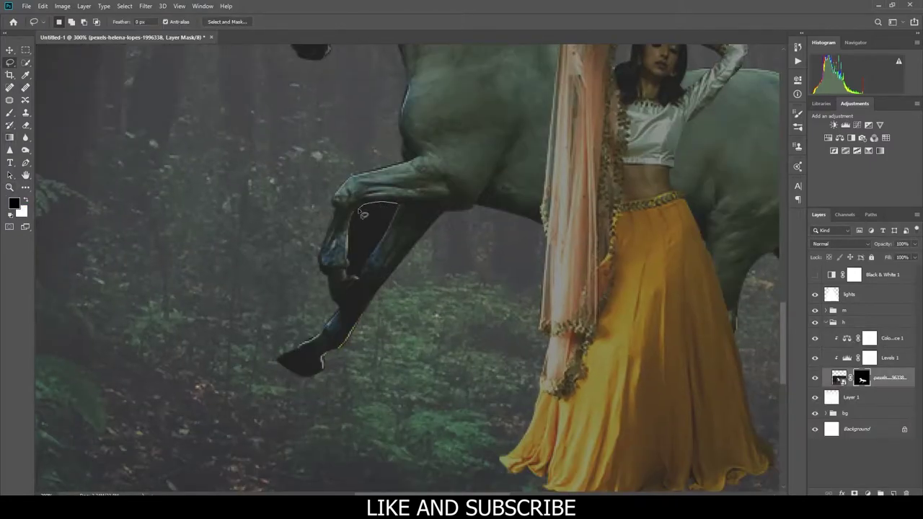
key("ctrl+BackSpace")
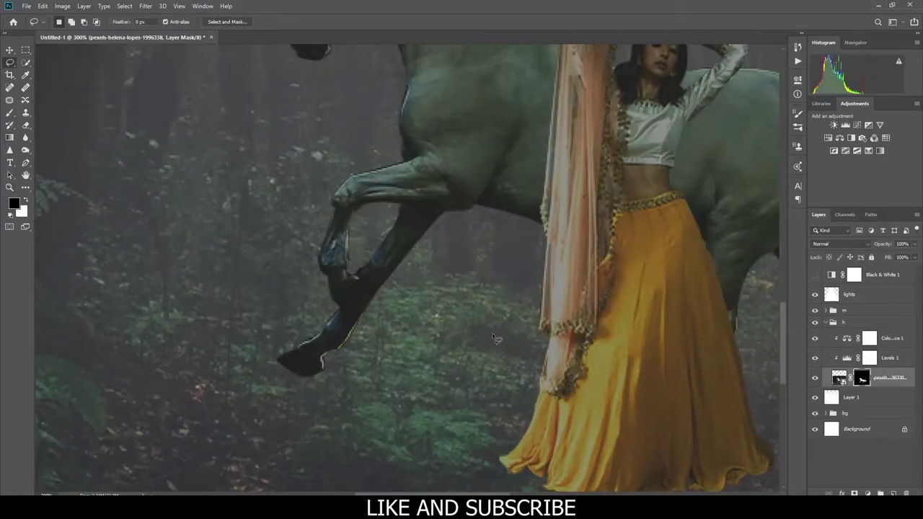
left_click_drag(357, 403, 397, 220)
key("z")
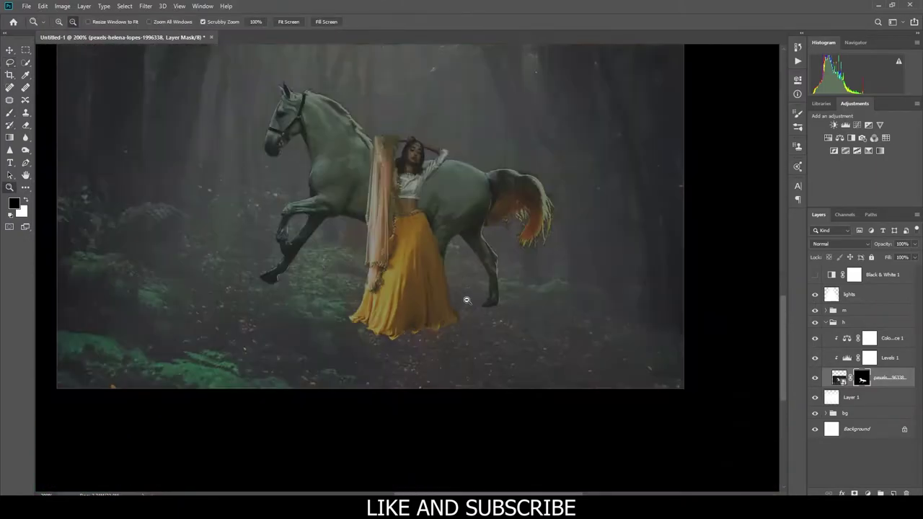
left_click_drag(467, 301, 464, 358)
Step: On a new layer, paint dark black shadows under the horse's hoof and the woman's skirt
key("b")
key("ctrl+shift+alt+n")
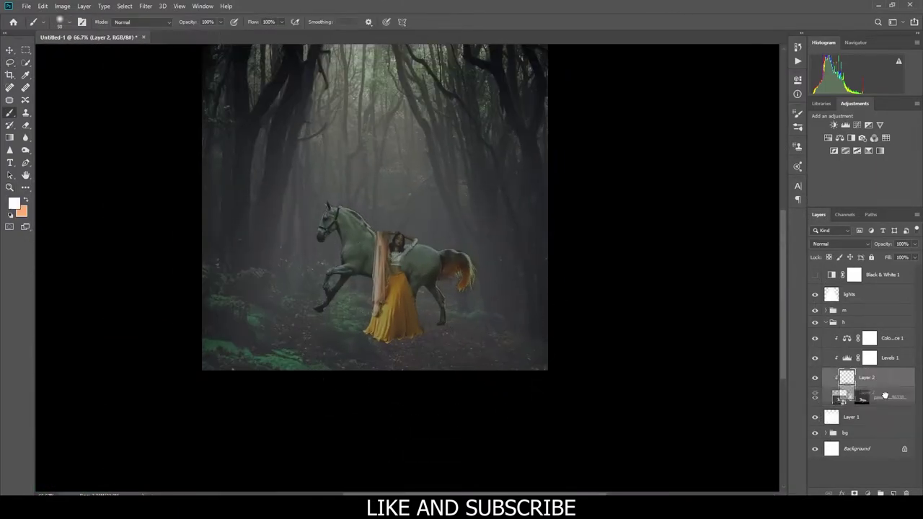
mouse_move(439, 326)
left_mouse_down()
mouse_move(435, 476)
mouse_move(491, 428)
left_mouse_up()
key("ctrl+z")
key("d")
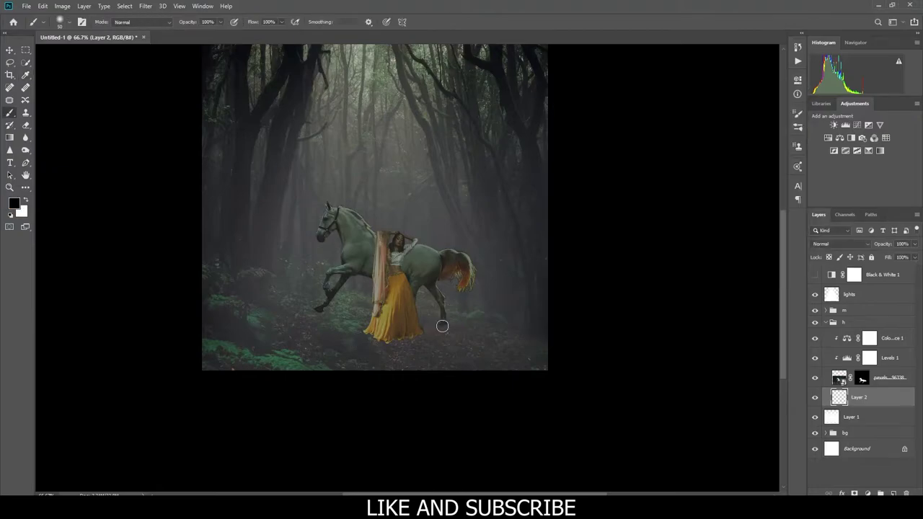
left_click_drag(441, 326, 459, 370)
scroll(432, 354, "up", 2)
mouse_move(315, 337)
left_mouse_down()
mouse_move(422, 299)
mouse_move(282, 313)
mouse_move(313, 397)
mouse_move(270, 408)
left_mouse_up()
Step: Paint a long diagonal shadow from the horse's front hoof down-left, then trim it with undo
key("z")
left_click(420, 384, "alt")
key("b")
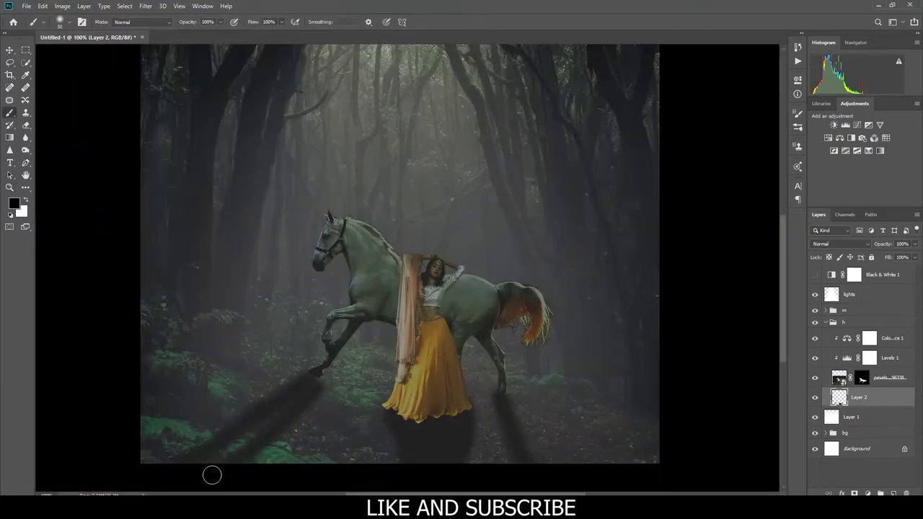
key("z")
left_click(281, 414, "alt")
left_click(397, 409)
key("b")
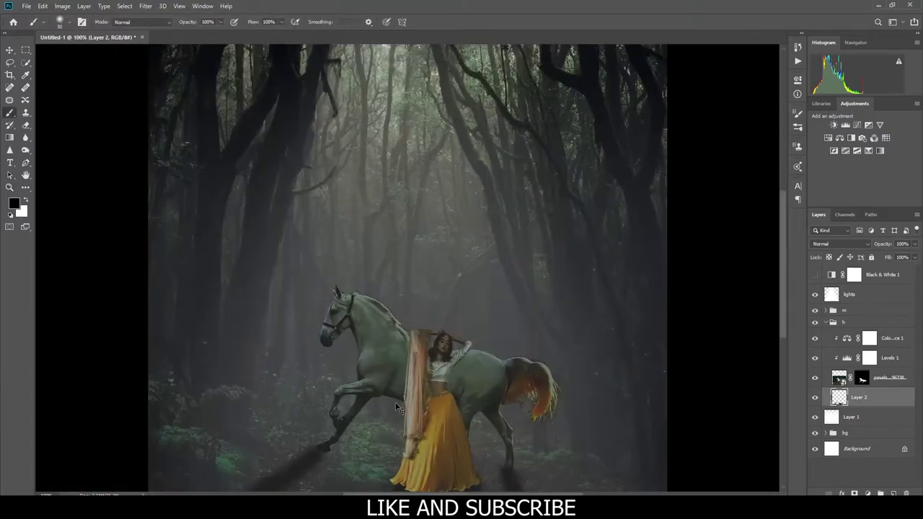
scroll(329, 439, "up", 2)
scroll(330, 439, "down", 5)
left_click_drag(169, 364, 461, 195)
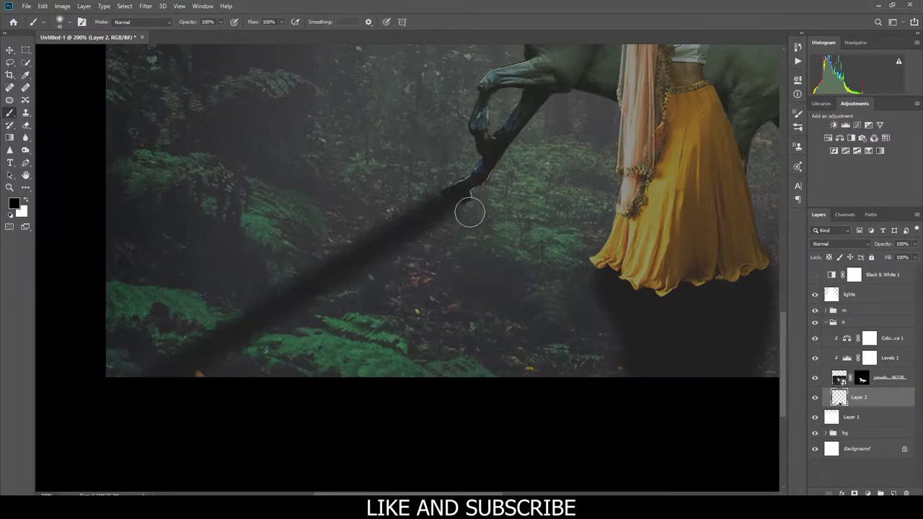
key("z")
scroll(343, 433, "down", 3)
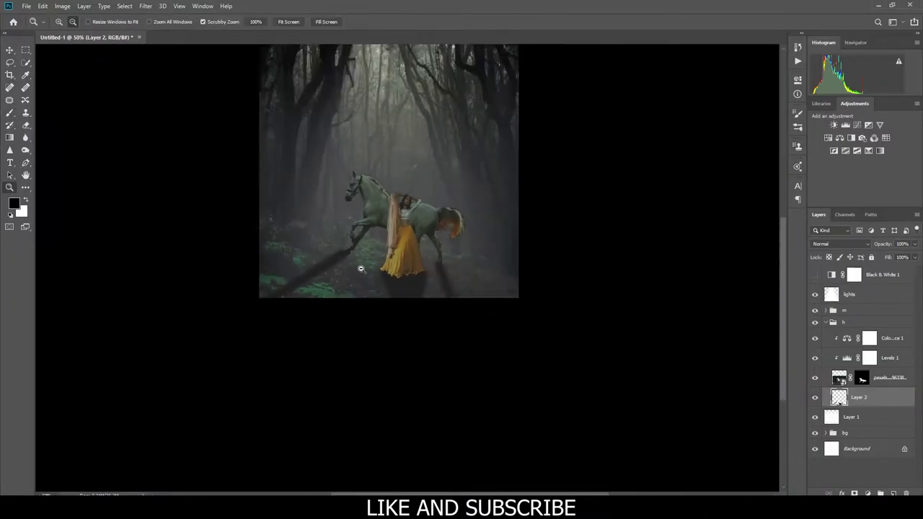
scroll(342, 433, "up", 1)
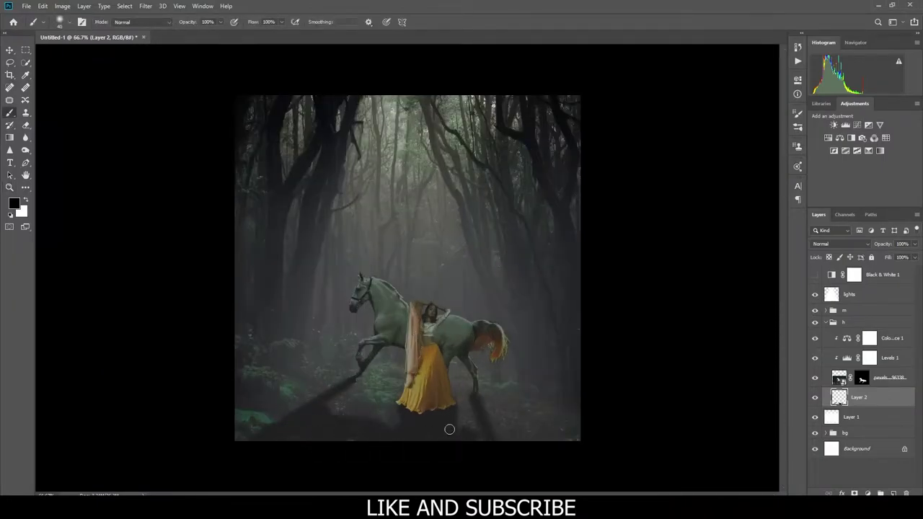
key("ctrl+z")
Step: Duplicate the masked horse layer
key("v")
left_click(888, 377)
key("ctrl+j")
Step: Fill the duplicated horse layer's shape with solid black
right_click(888, 371)
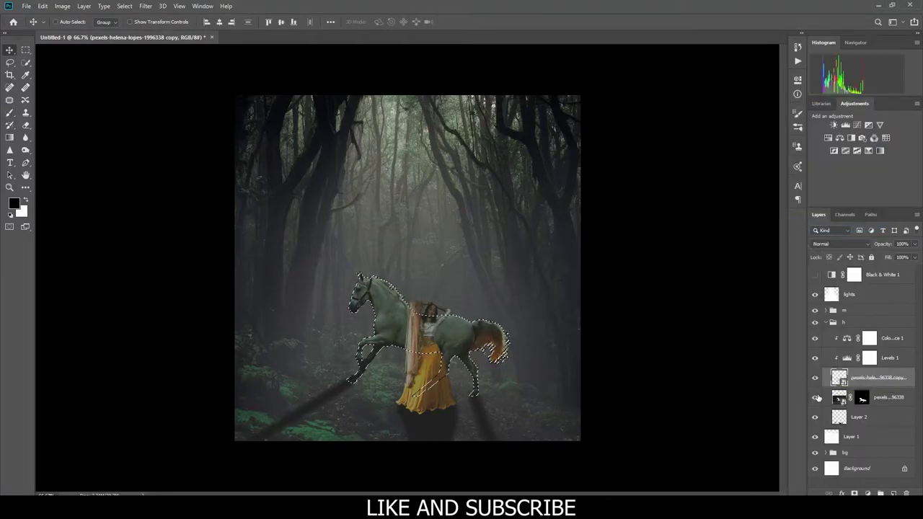
key("b")
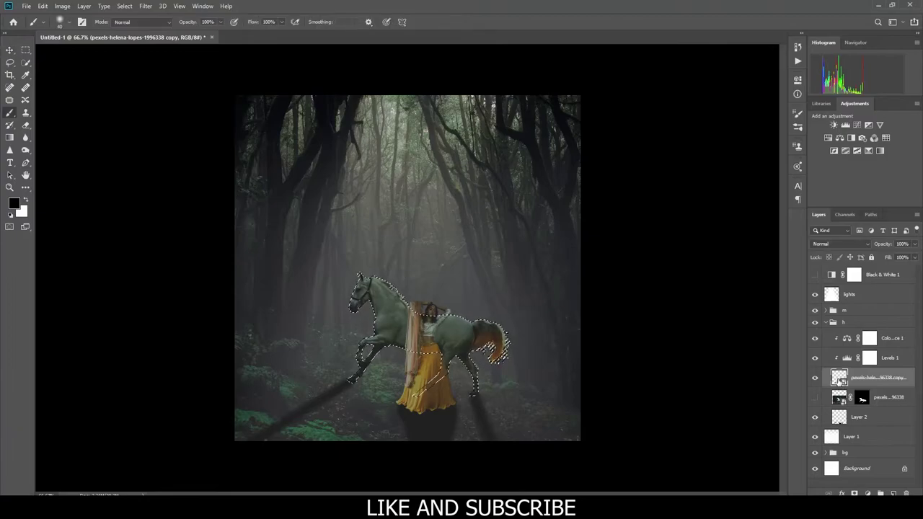
key("alt+BackSpace")
key("ctrl+d")
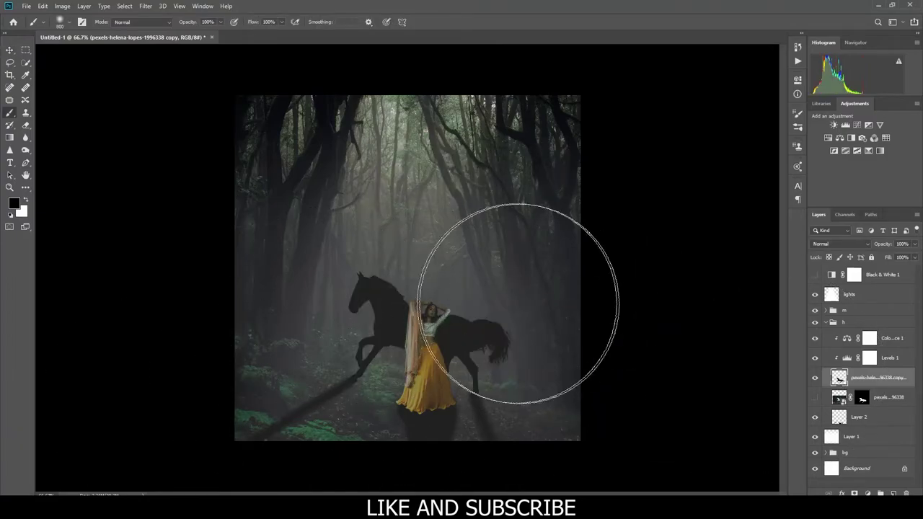
Step: Flip the black horse copy vertically so it hangs upside down
key("ctrl+t")
right_click(449, 301)
key("Escape")
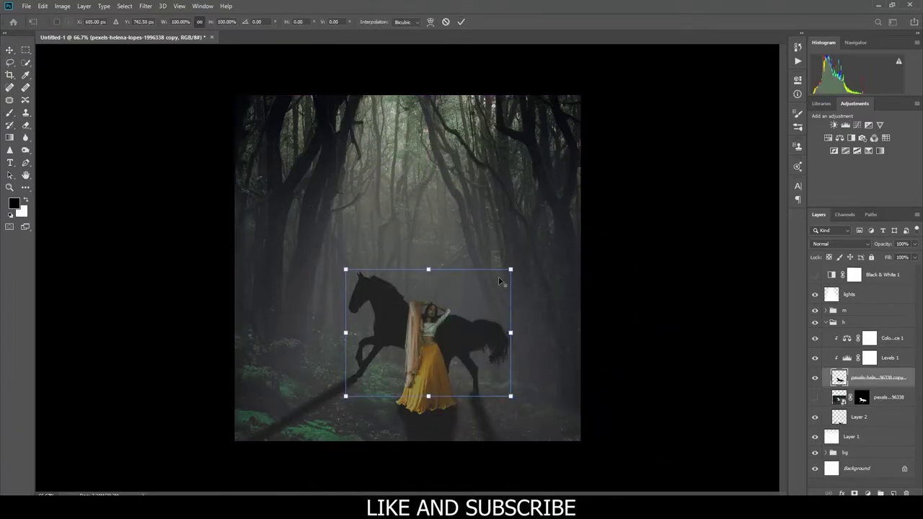
right_click(422, 284)
left_click(447, 411)
right_click(474, 336)
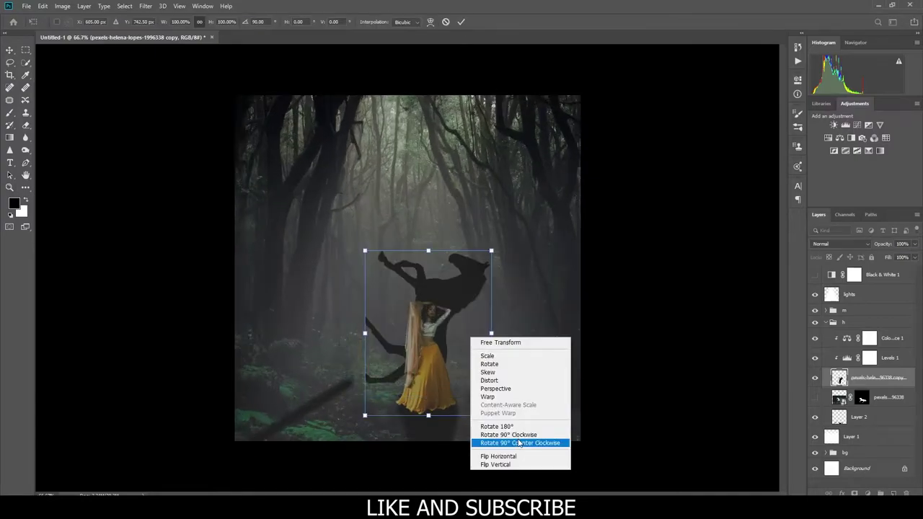
left_click(498, 463)
right_click(487, 419)
left_click(497, 368)
key("Return")
key("z")
left_click(475, 342, "alt")
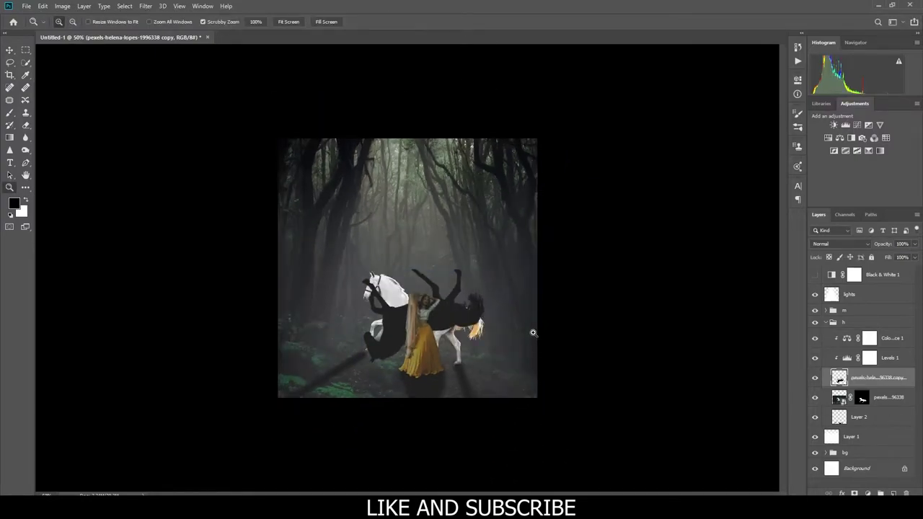
Step: Move the upside-down black copy beneath the hooves and below the original horse layer
key("ctrl+t")
left_click_drag(465, 302, 459, 402)
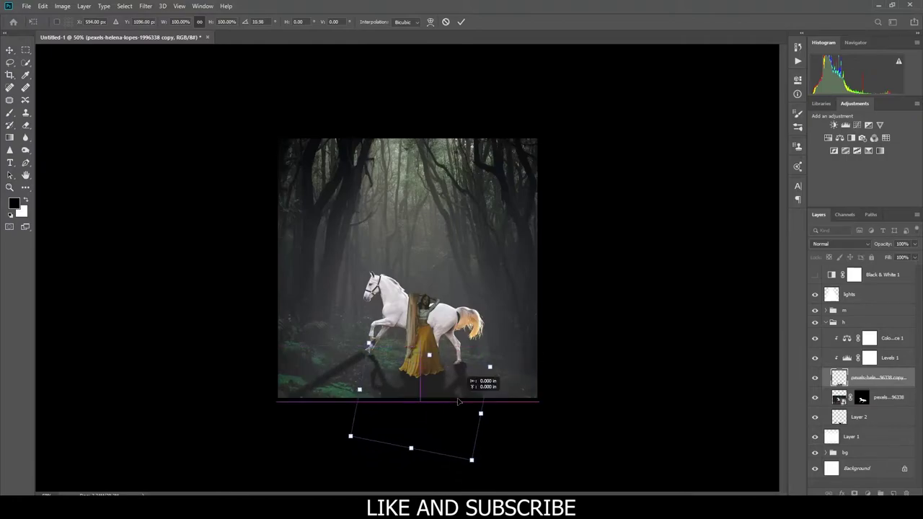
key("Return")
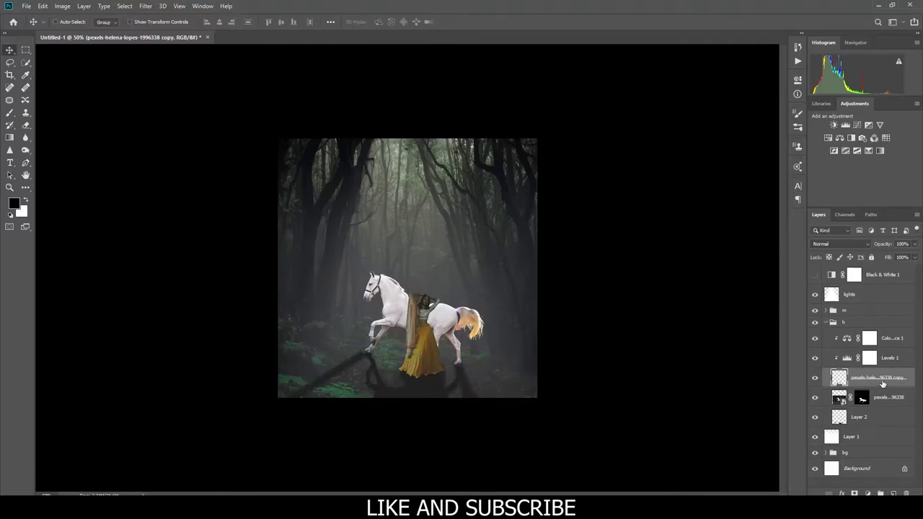
left_click_drag(882, 383, 836, 396)
key("ctrl+plus")
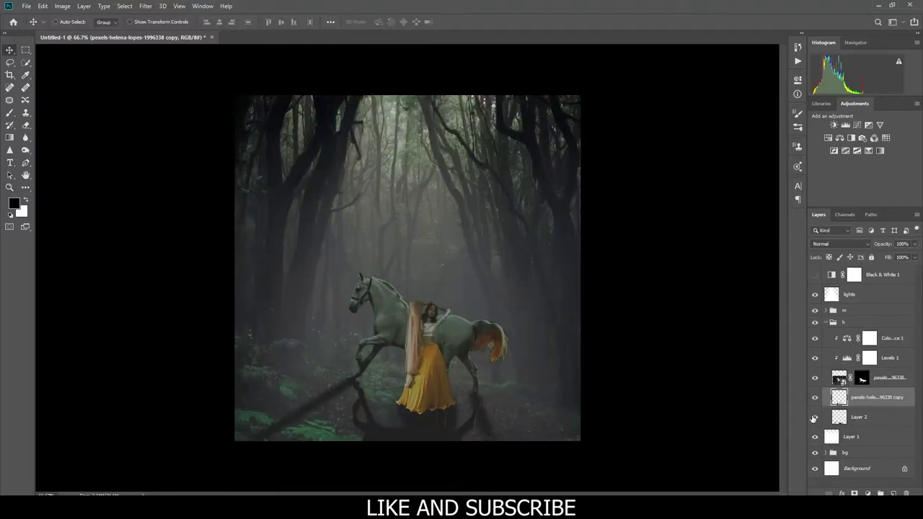
key("ctrl+plus")
scroll(406, 325, "down", 3)
Step: Skew and tilt the black reflection so it stretches along the forest floor
key("ctrl+t")
mouse_move(246, 356)
left_mouse_down()
mouse_move(230, 333)
mouse_move(231, 278)
left_mouse_up()
mouse_move(511, 356)
left_mouse_down()
mouse_move(587, 315)
mouse_move(585, 332)
left_mouse_up()
left_click_drag(577, 209, 537, 187)
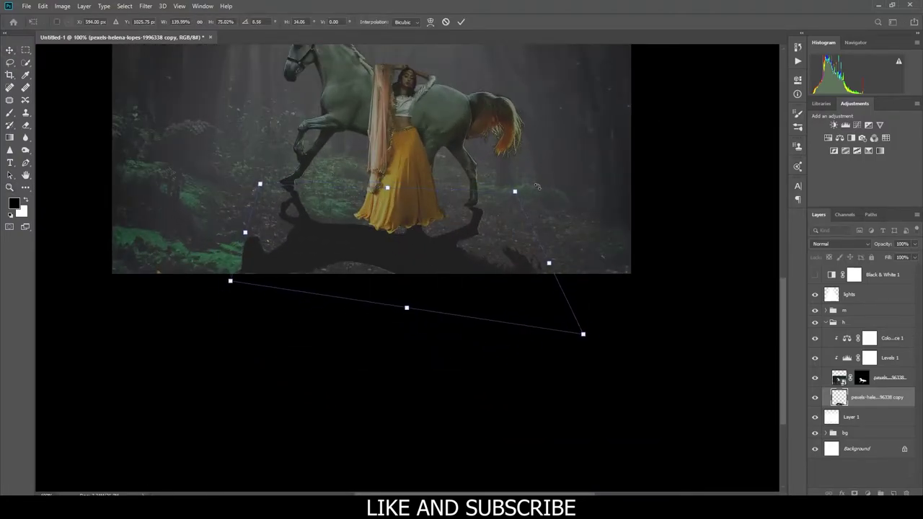
key("Return")
key("ctrl+minus")
key("z")
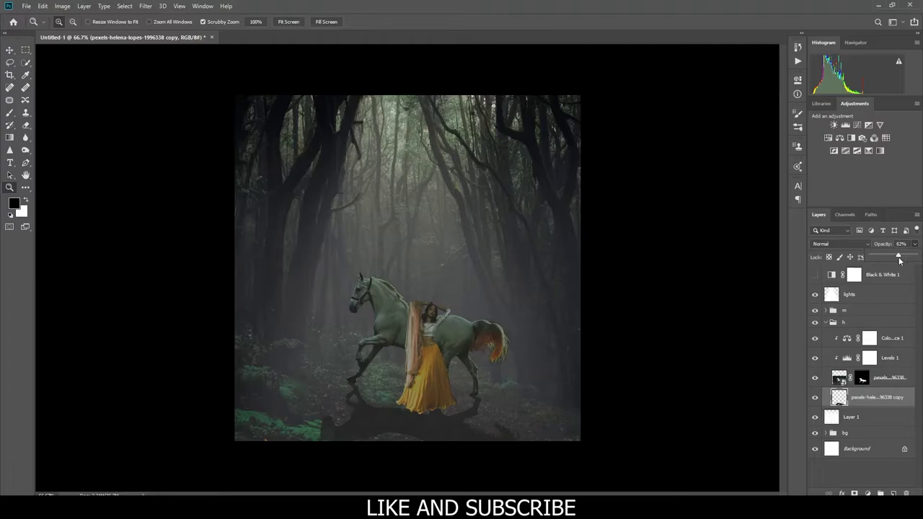
Step: Apply Gaussian Blur to the reflection and lower its opacity to 71%
left_click(145, 5)
left_click(310, 162)
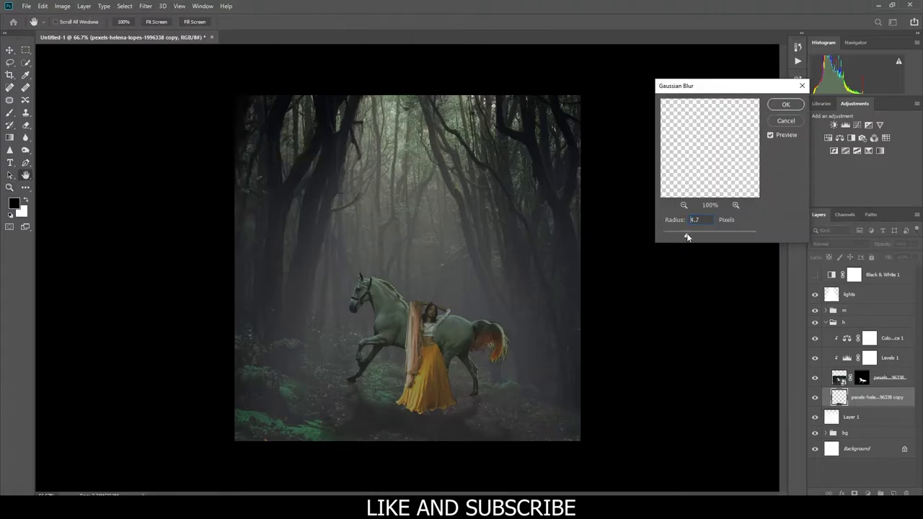
key("Return")
left_click(914, 244)
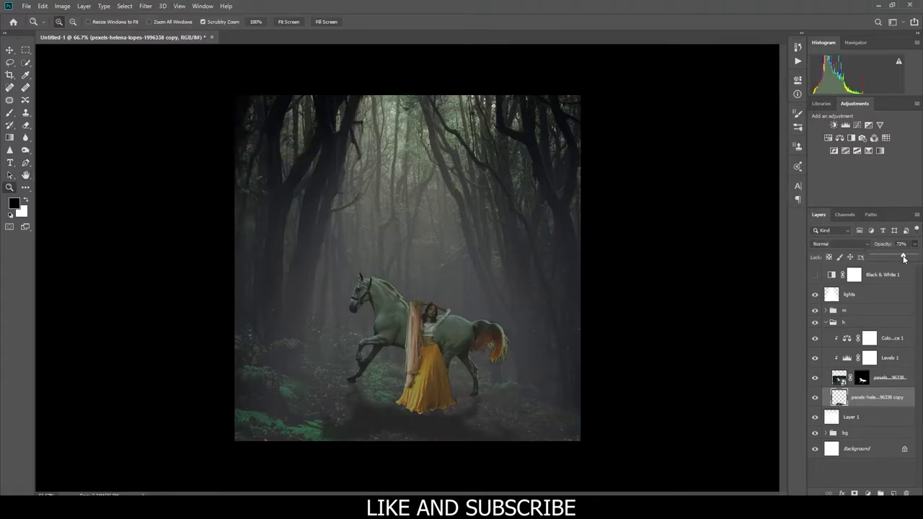
double_click(404, 423)
Step: Target the horse's layer mask and choose a grass brush from the Brush Preset Picker
key("alt+bracketright")
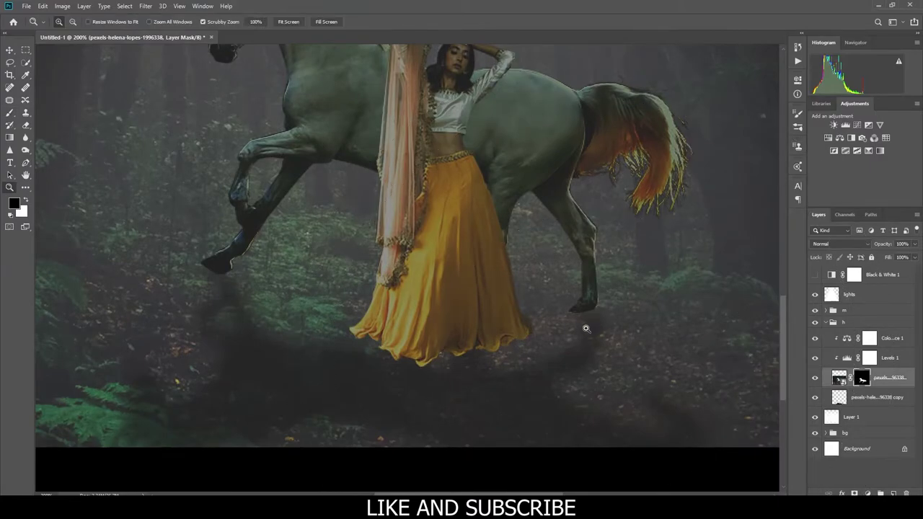
scroll(586, 329, "up", 3)
key("b")
key("b")
scroll(513, 325, "down", 1)
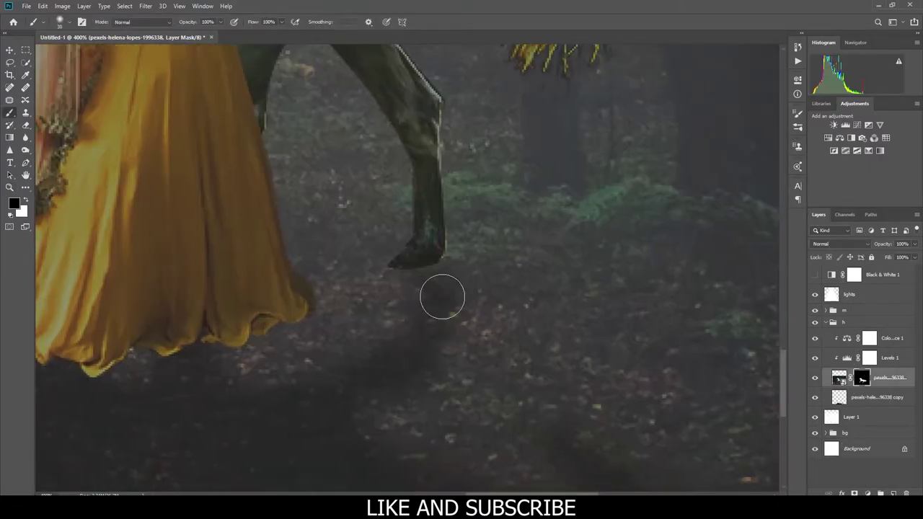
key("z")
scroll(567, 312, "down", 2)
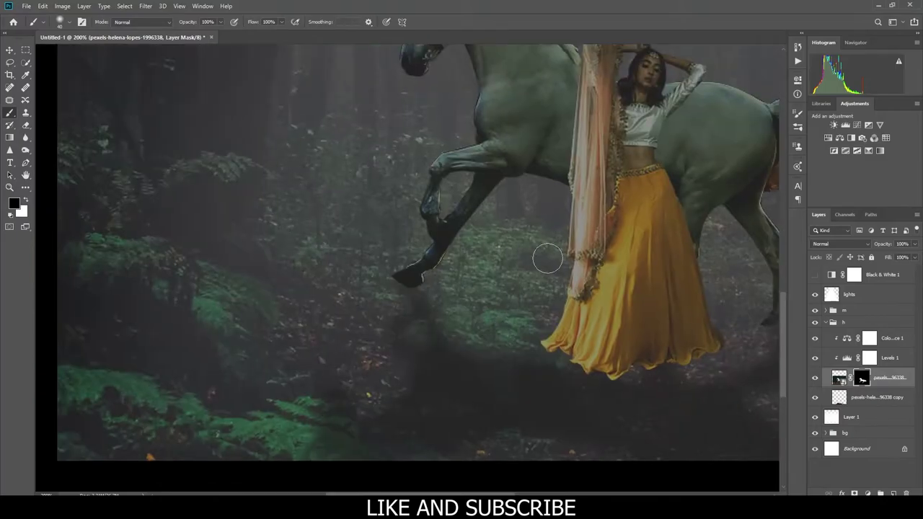
right_click(546, 258)
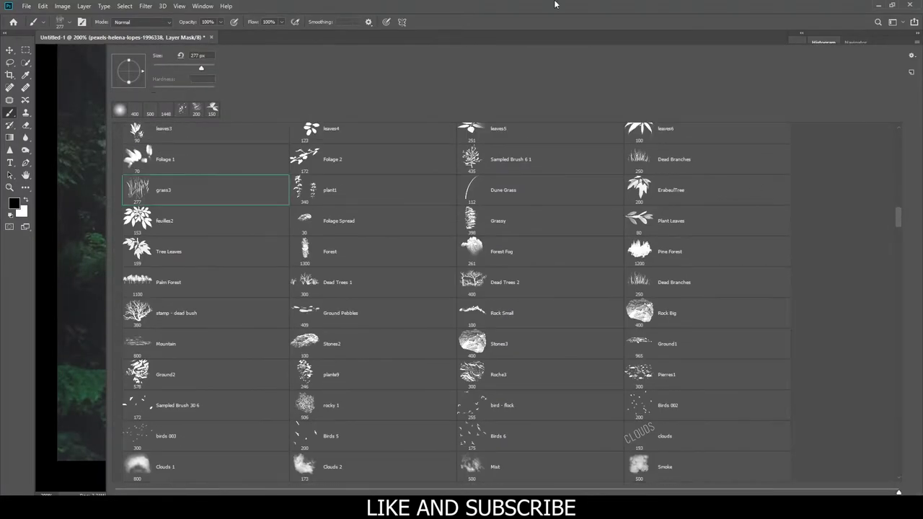
key("Return")
Step: Shrink the grass brush and paint black on the mask around the hooves
key("z")
scroll(439, 392, "down", 3)
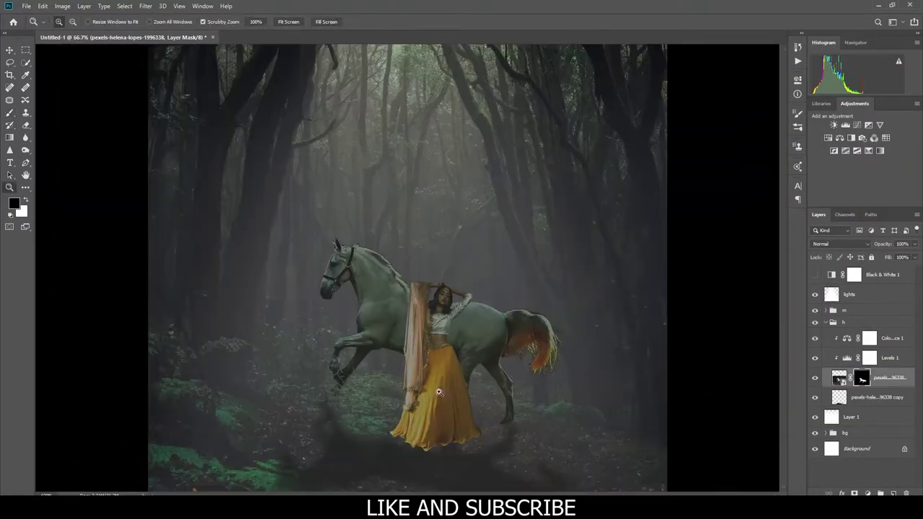
scroll(438, 392, "up", 4)
key("b")
key("[")
key("[")
key("[")
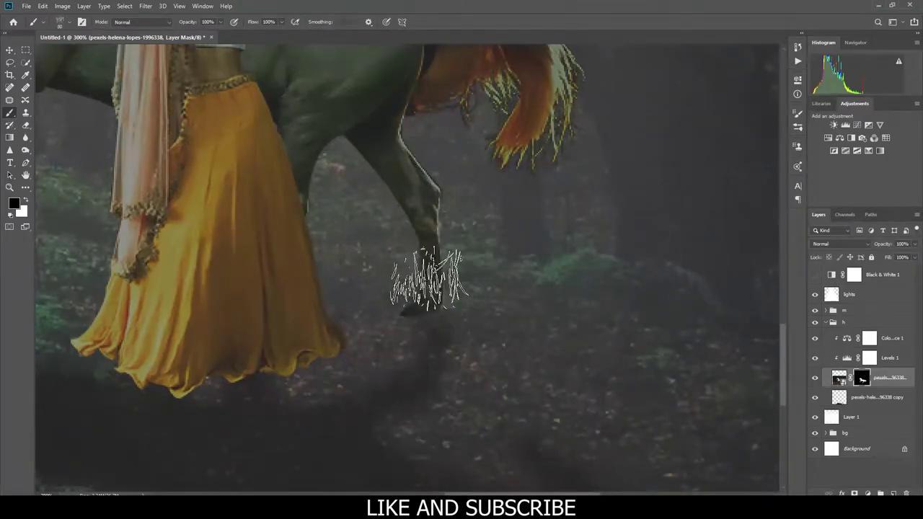
scroll(433, 302, "down", 4)
scroll(418, 320, "up", 1)
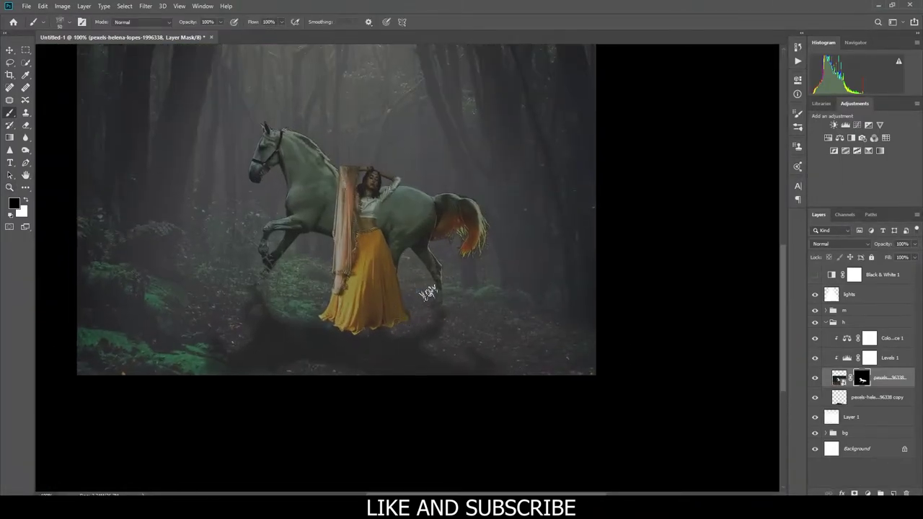
key("z")
scroll(433, 291, "up", 1)
scroll(436, 289, "down", 1)
scroll(445, 289, "down", 1)
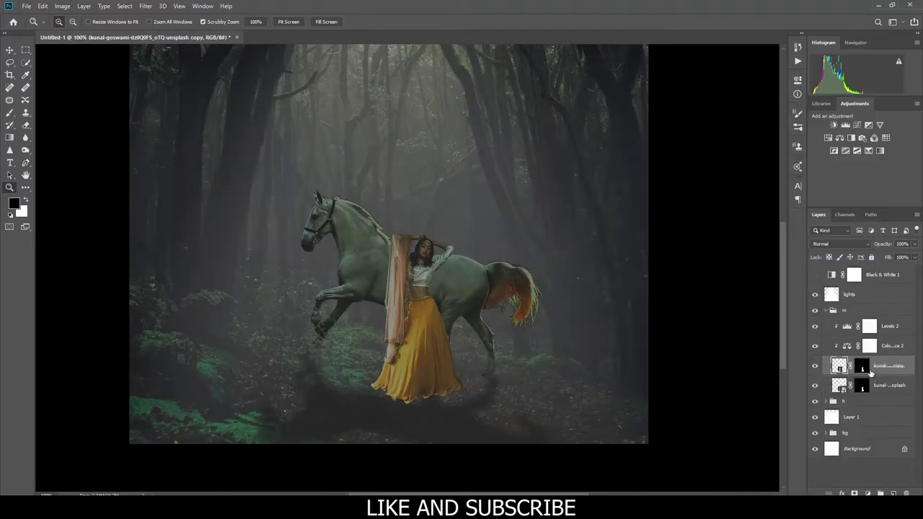
Step: Move the woman's black silhouette below her feet, behind her, and Gaussian-blur it
left_click_drag(870, 371, 876, 388)
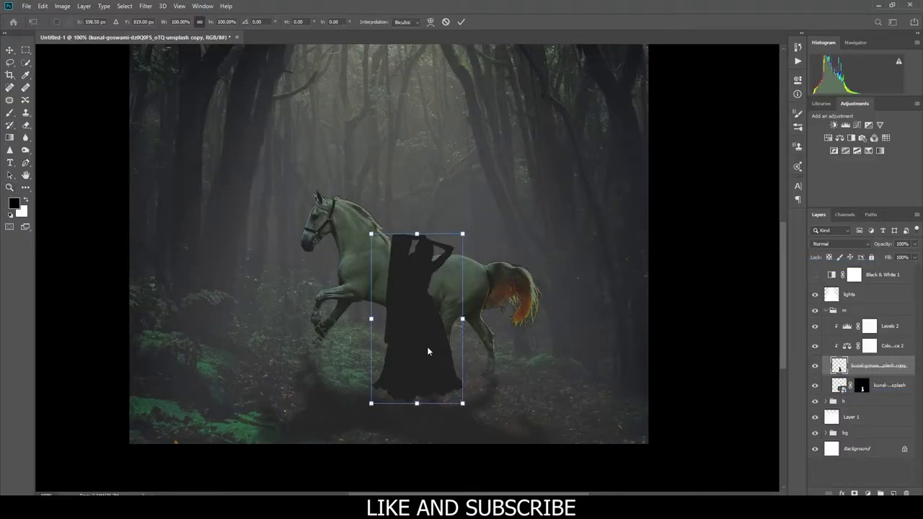
scroll(656, 257, "down", 1)
key("v")
left_click_drag(489, 126, 491, 289)
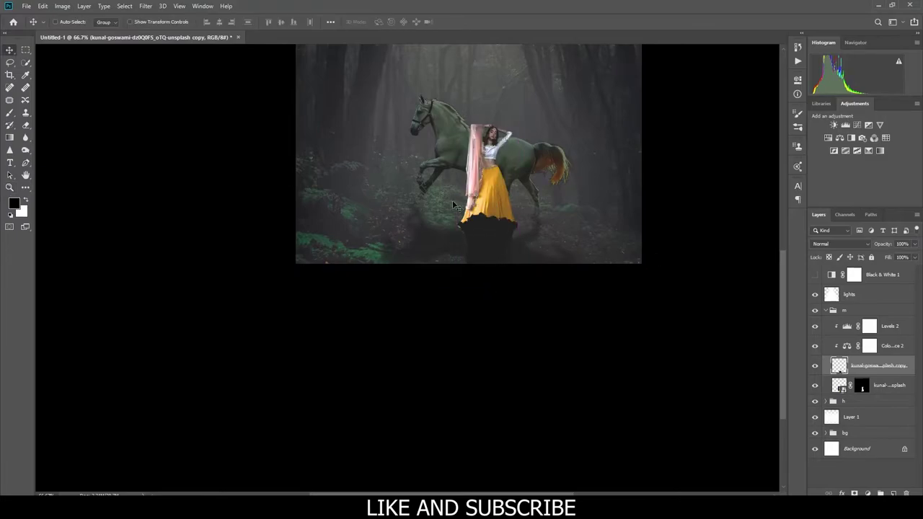
key("ctrl+bracketleft")
left_click(145, 5)
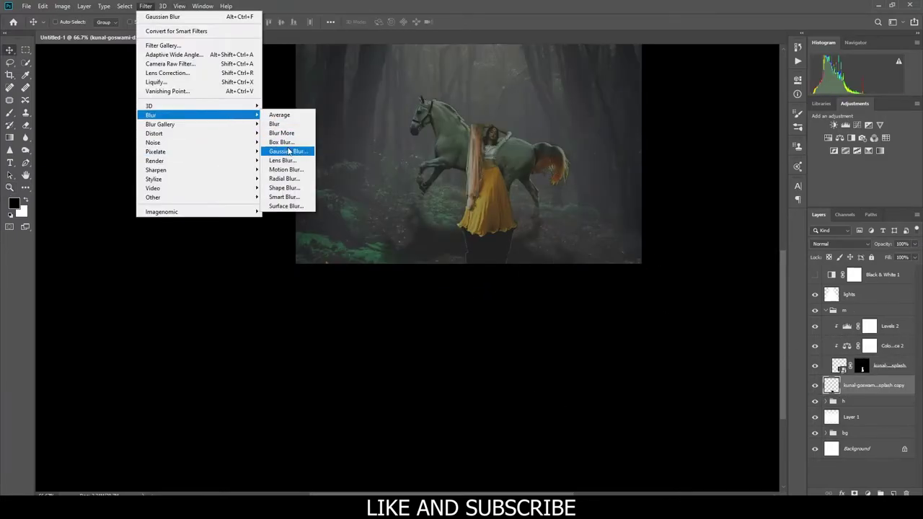
left_click(295, 151)
key("Return")
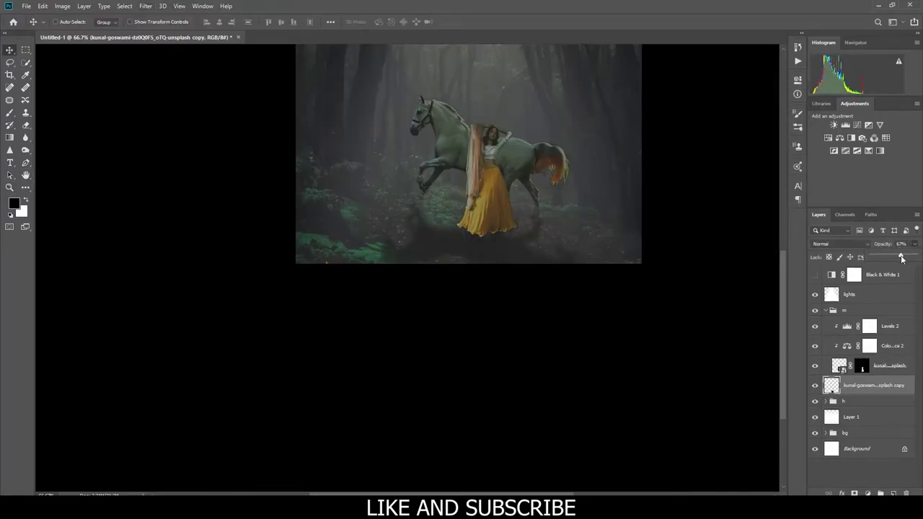
Step: Paint grass-shaped edges into the yellow skirt hem on the woman's layer mask
key("b")
scroll(486, 231, "up", 4)
scroll(487, 231, "up", 1)
left_click(861, 368)
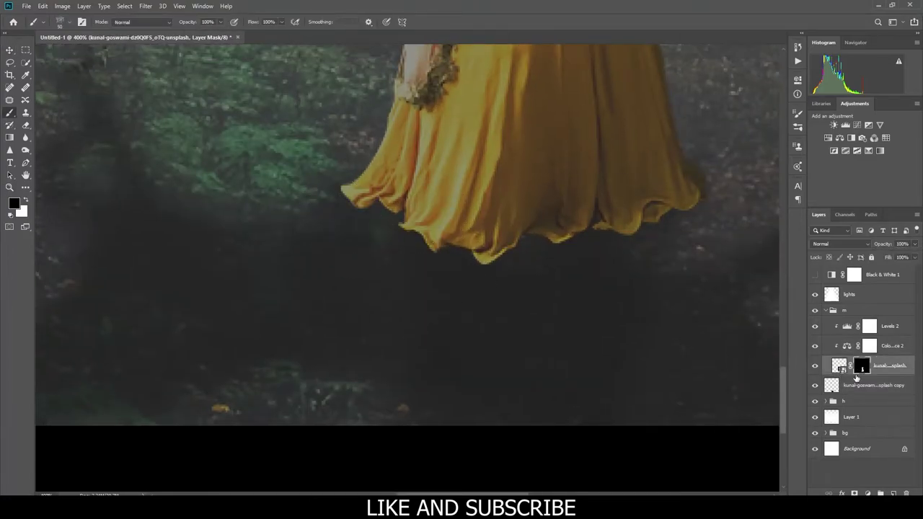
mouse_move(371, 227)
left_mouse_down()
mouse_move(443, 308)
mouse_move(423, 298)
mouse_move(563, 259)
left_mouse_up()
key("z")
key("ctrl+1")
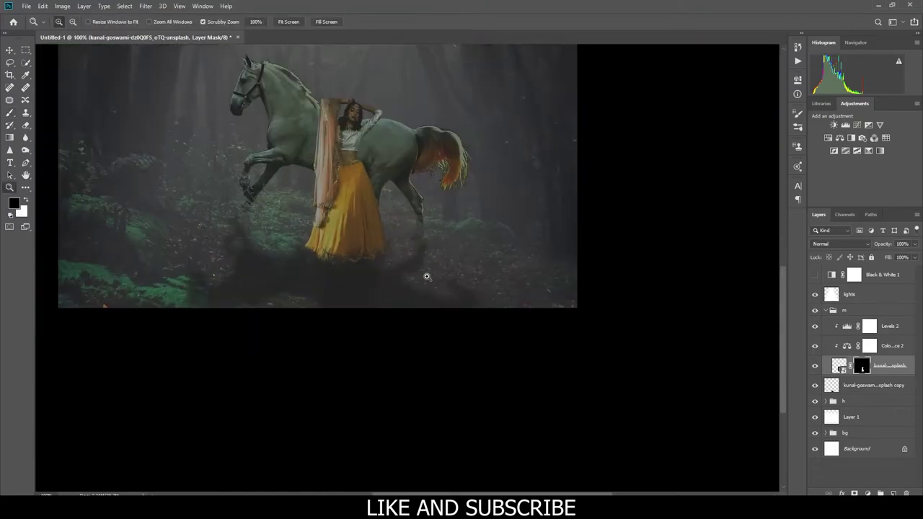
key("b")
scroll(396, 259, "up", 3)
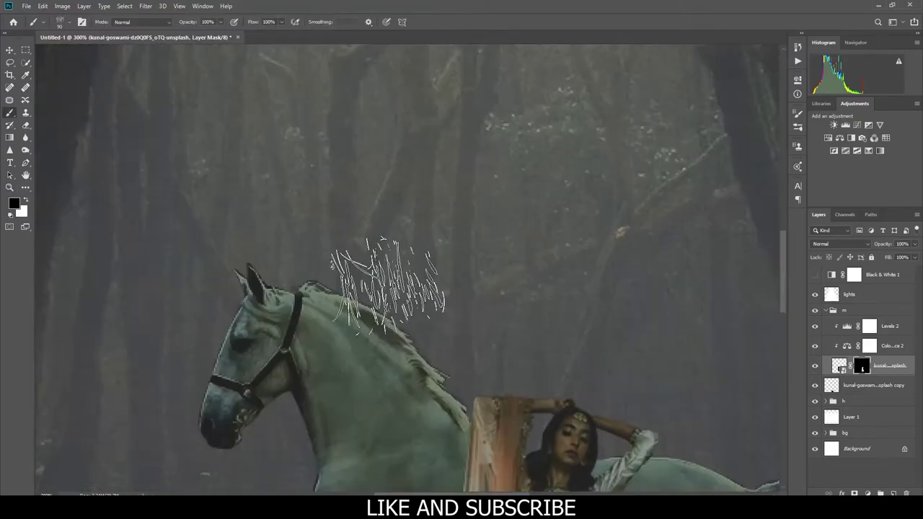
left_click(854, 296)
key("z")
key("ctrl+minus")
key("ctrl+minus")
key("ctrl+minus")
Step: Tilt-shift blur the bg copy at 8 px, focused on the woman; move splash copy into group m
left_click(865, 434)
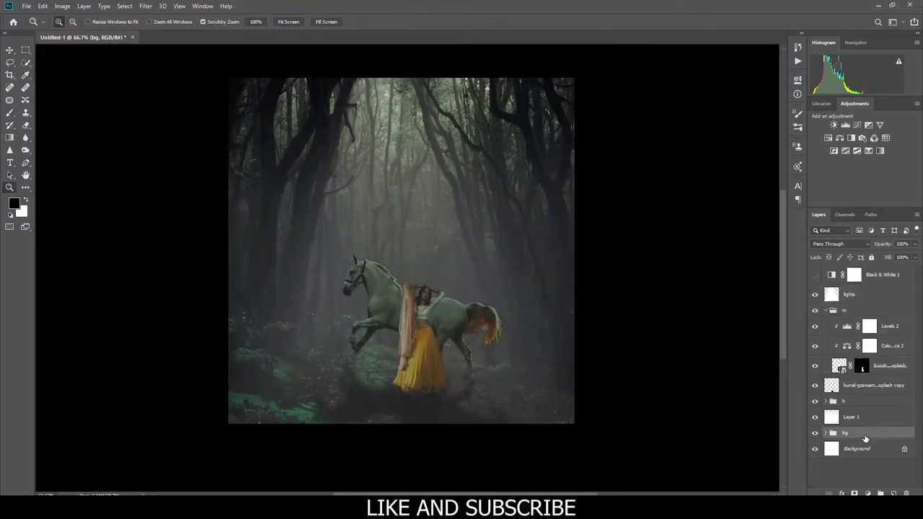
left_click(145, 6)
left_click(328, 122)
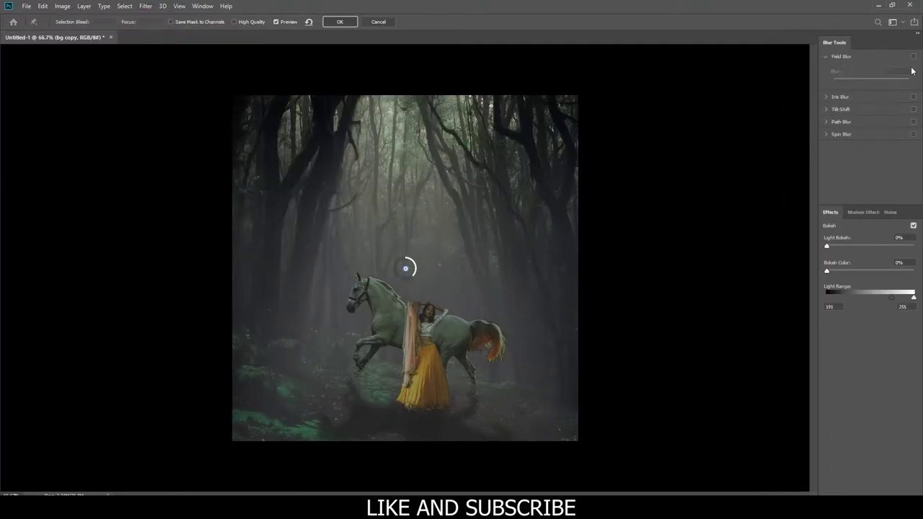
left_click(378, 22)
left_click(146, 6)
left_click(328, 147)
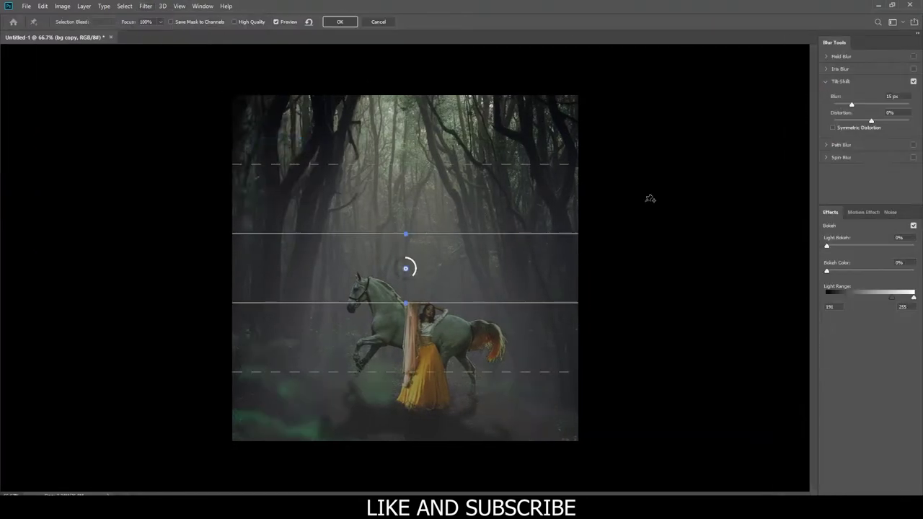
left_click_drag(408, 267, 412, 408)
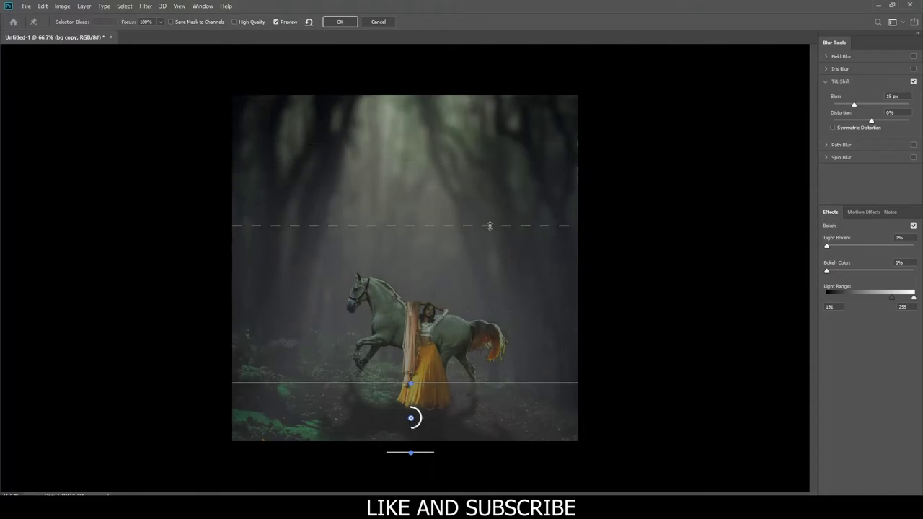
left_click_drag(848, 108, 845, 107)
key("Return")
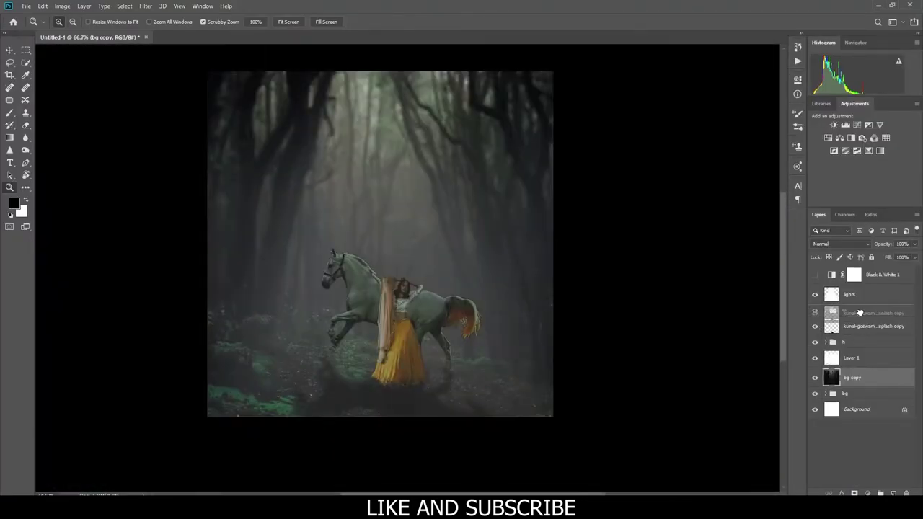
left_click_drag(872, 325, 843, 310)
left_click(843, 310)
Step: Select the blurred bg copy layer and zoom in close on the horse's head and ear
left_click(855, 362)
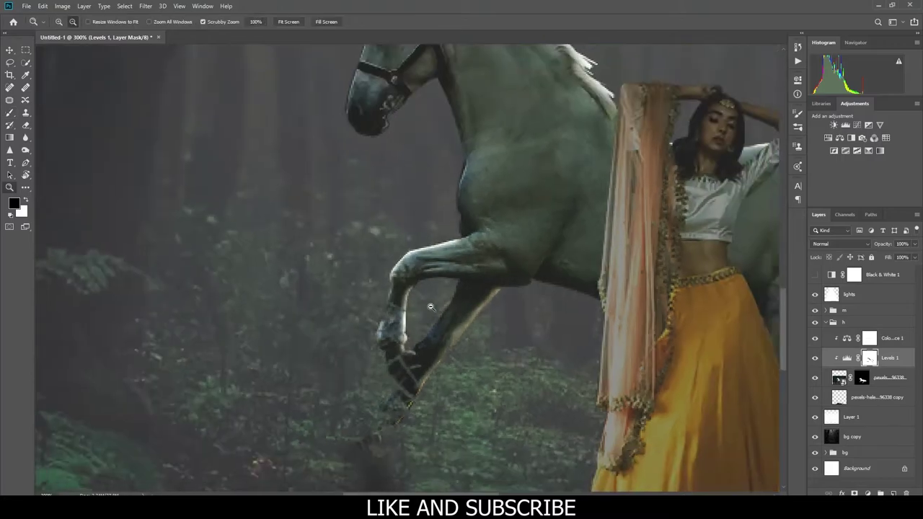
left_click_drag(403, 296, 445, 328)
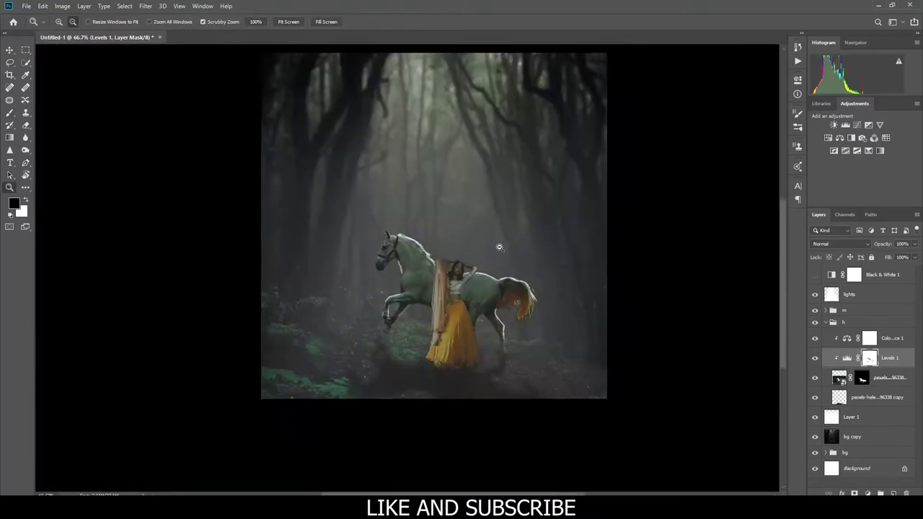
left_click_drag(448, 235, 496, 252)
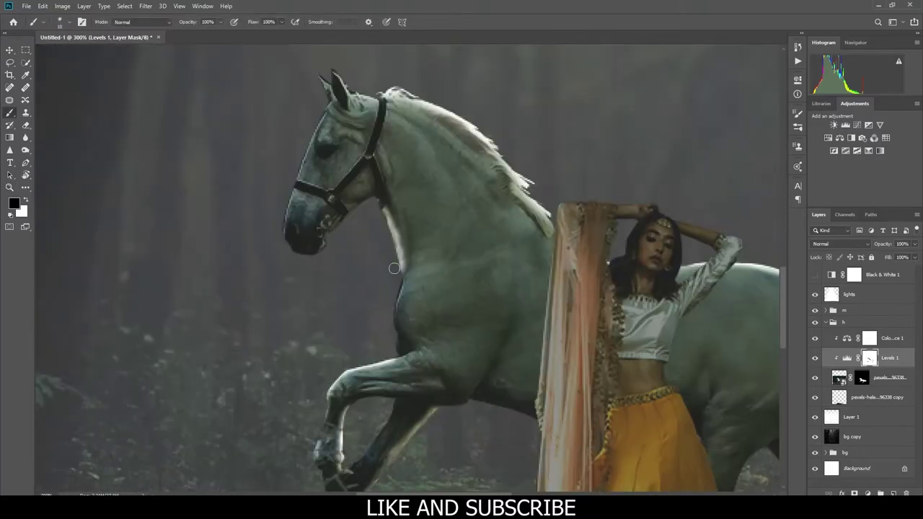
left_click_drag(387, 272, 415, 355)
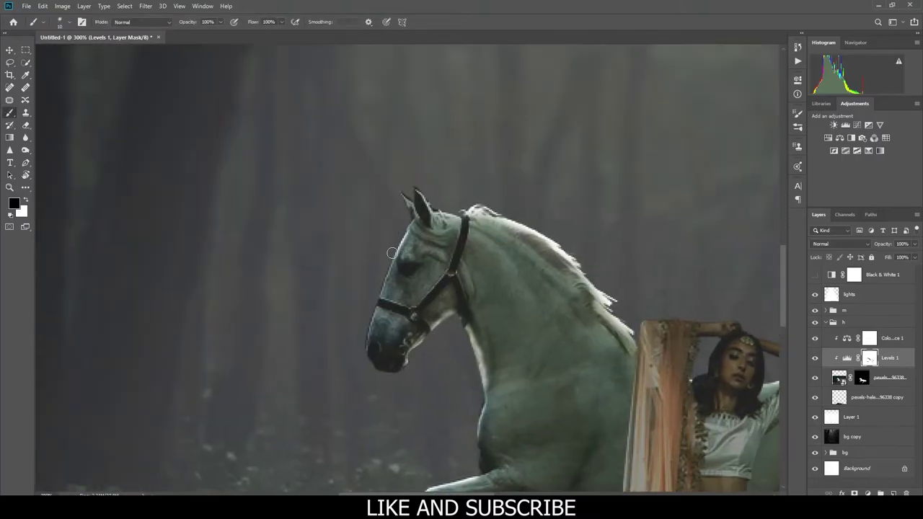
mouse_move(367, 313)
left_mouse_down()
mouse_move(367, 238)
mouse_move(401, 214)
mouse_move(636, 328)
left_mouse_up()
key("z")
key("z")
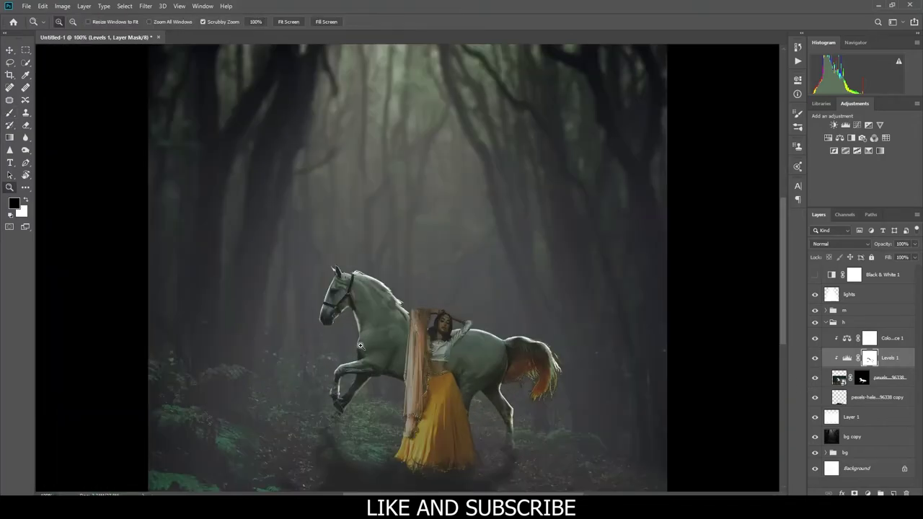
Step: Paint a white glow on a new layer, enlarge it, and blend it Screen at 18%
key("ctrl+shift+alt+n")
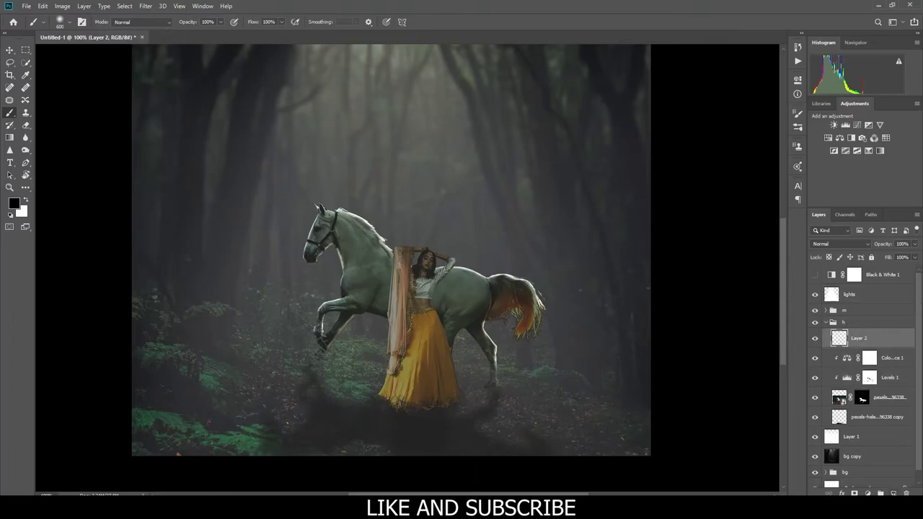
key("x")
left_click(423, 258)
key("ctrl+minus")
key("ctrl+t")
mouse_move(608, 68)
left_mouse_down()
mouse_move(647, 59)
mouse_move(651, 46)
left_mouse_up()
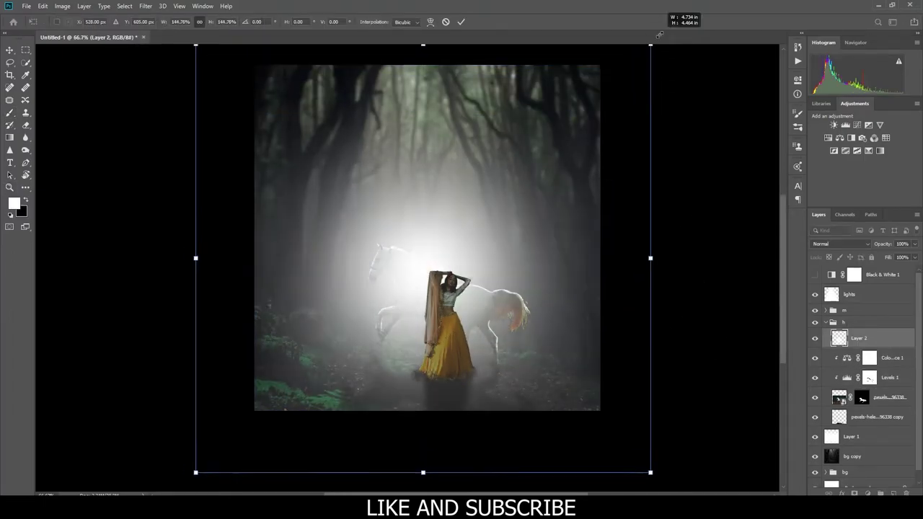
key("Return")
key("z")
key("shift+alt+s")
left_click_drag(914, 250, 879, 257)
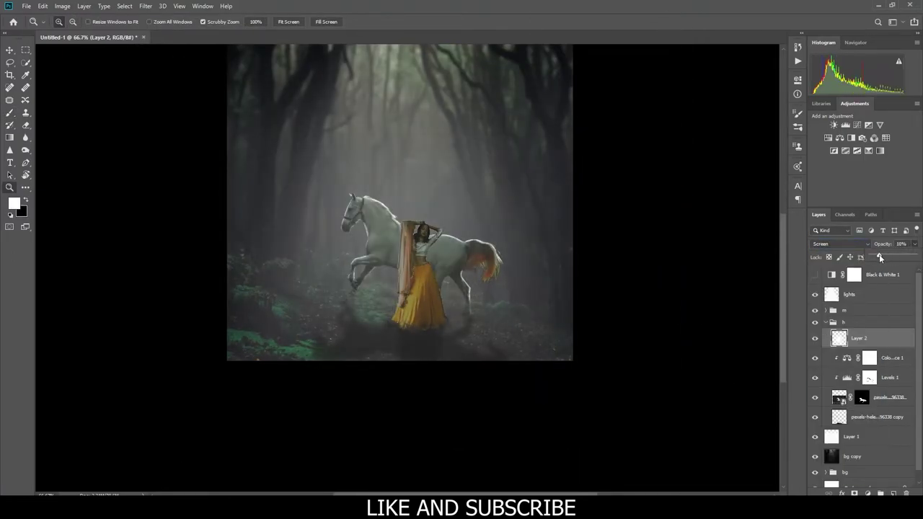
Step: Retune the horse's Levels 1 to input black 74 and output white 104
left_click_drag(389, 288, 373, 290)
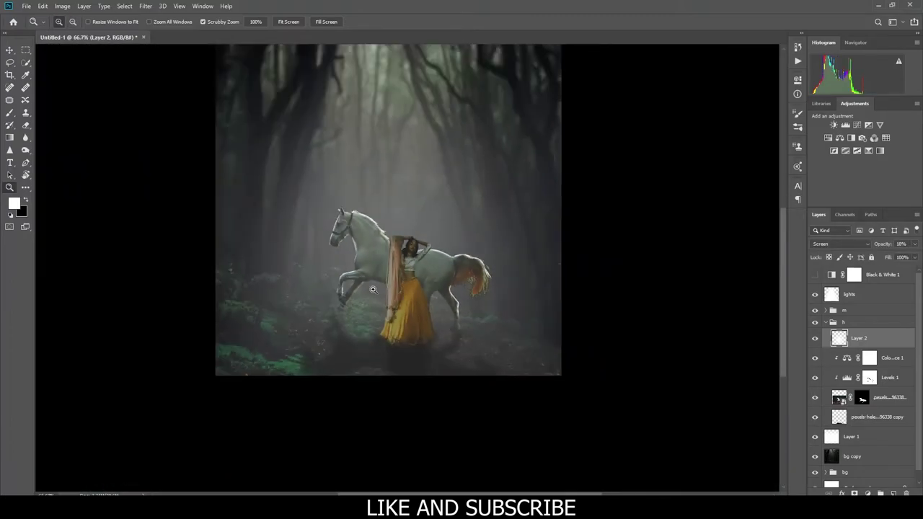
key("ctrl+1")
key("b")
left_click(869, 377)
key("x")
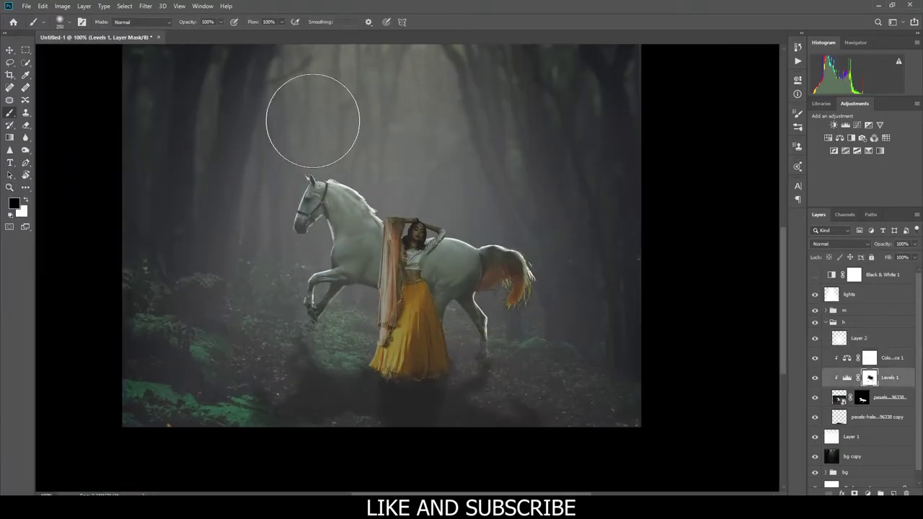
key("z")
double_click(845, 377)
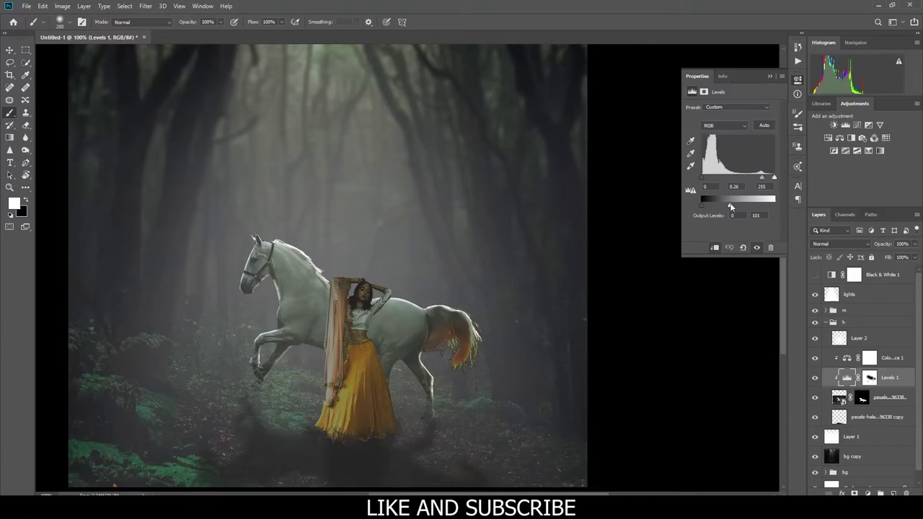
left_click_drag(774, 205, 719, 206)
left_click_drag(761, 176, 767, 176)
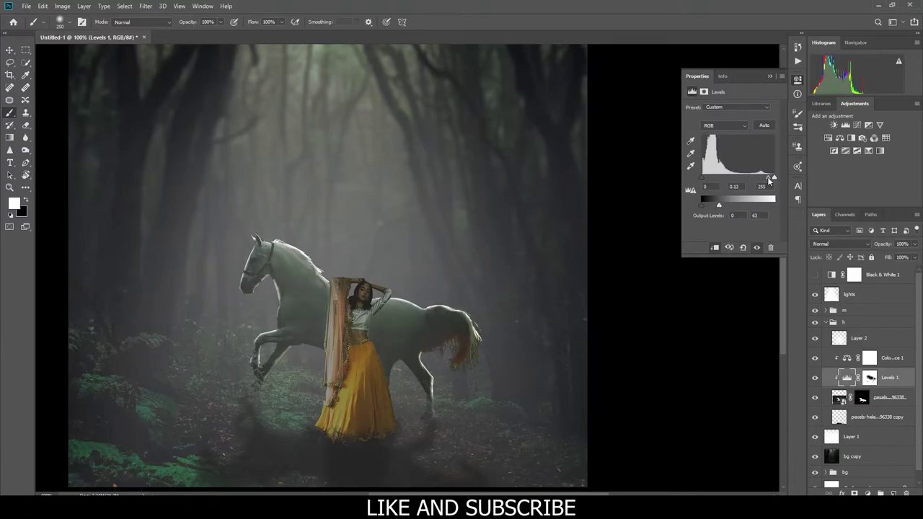
left_click_drag(719, 207, 731, 208)
left_click_drag(702, 178, 726, 177)
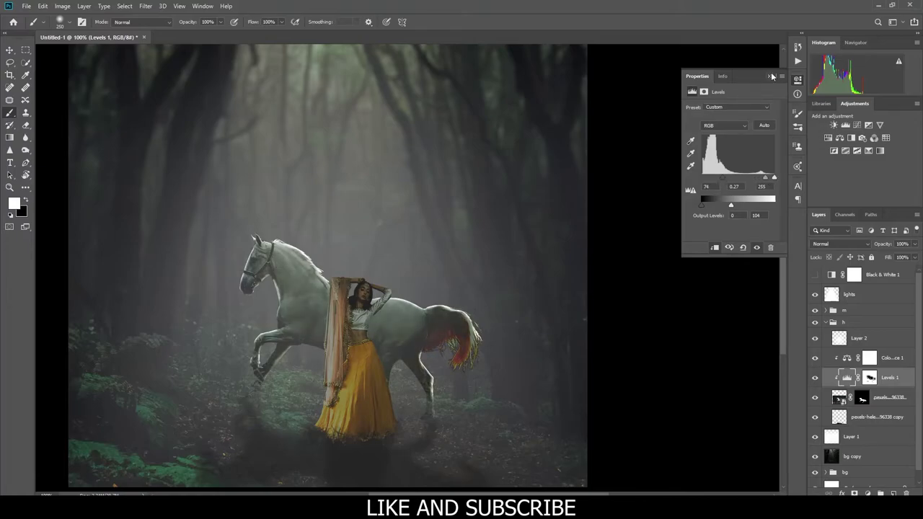
left_click(771, 76)
key("z")
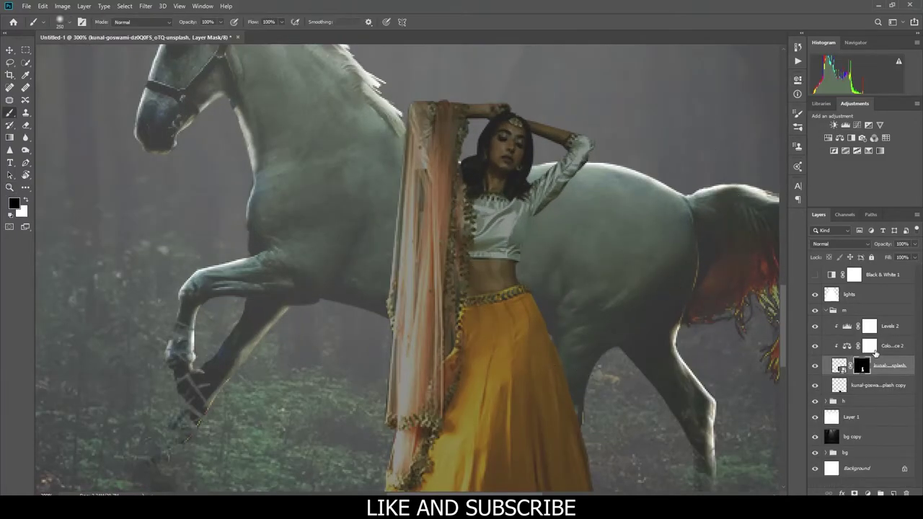
Step: Touch up the woman's Levels 2 mask around her face, hair and skirt at close zoom
left_click(869, 326)
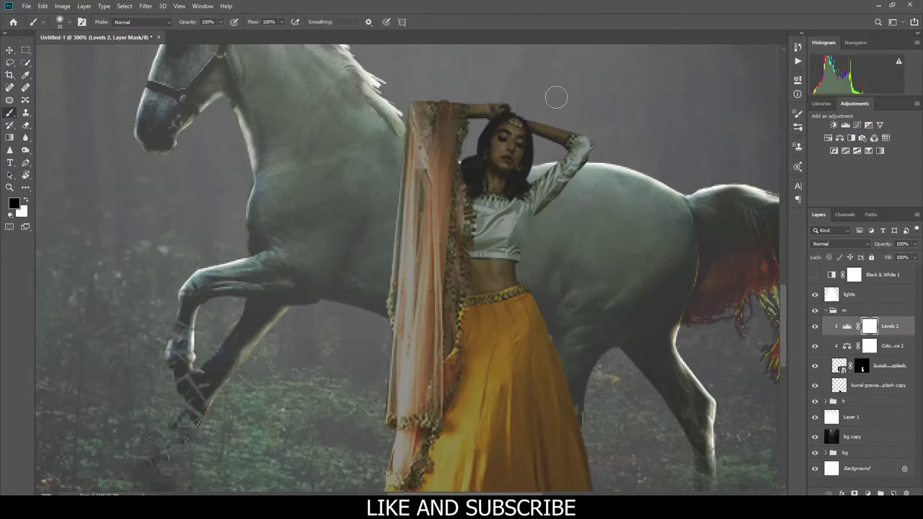
key("ctrl+plus")
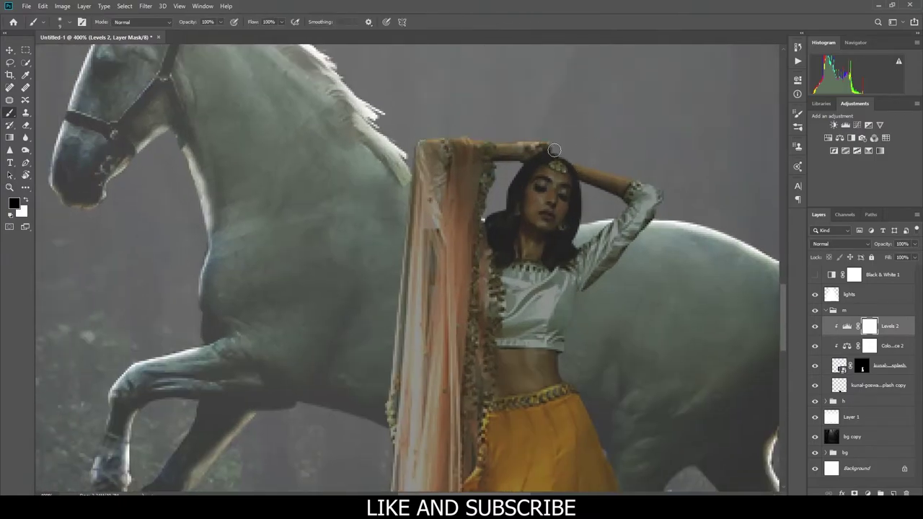
scroll(692, 195, "down", 5)
key("ctrl+minus")
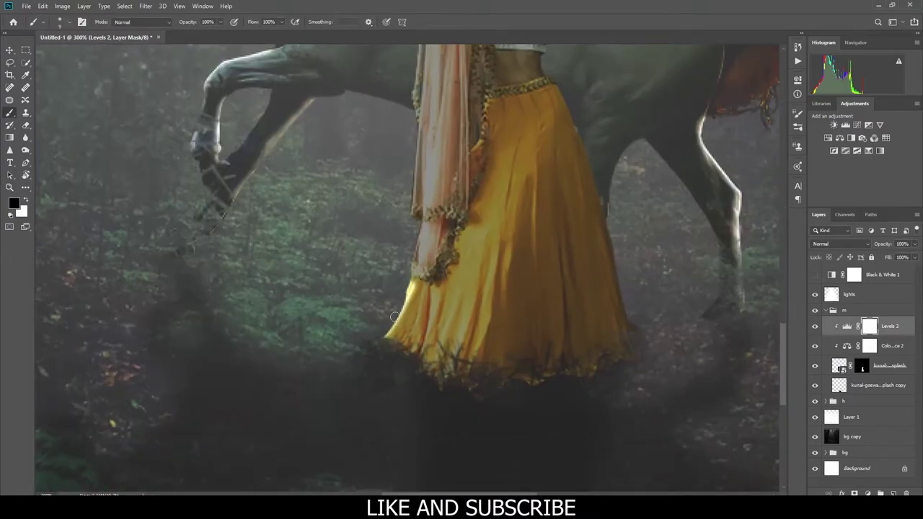
key("z")
left_click(400, 307, "alt")
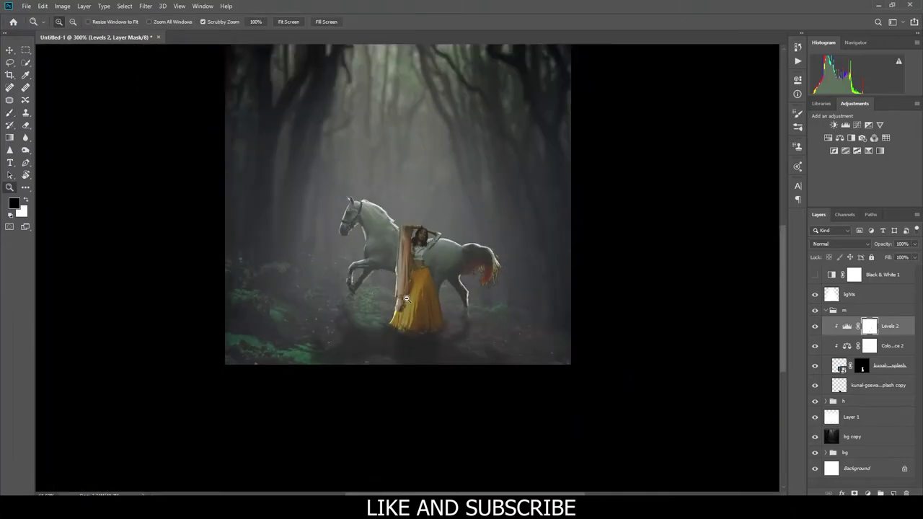
left_click(422, 232)
key("b")
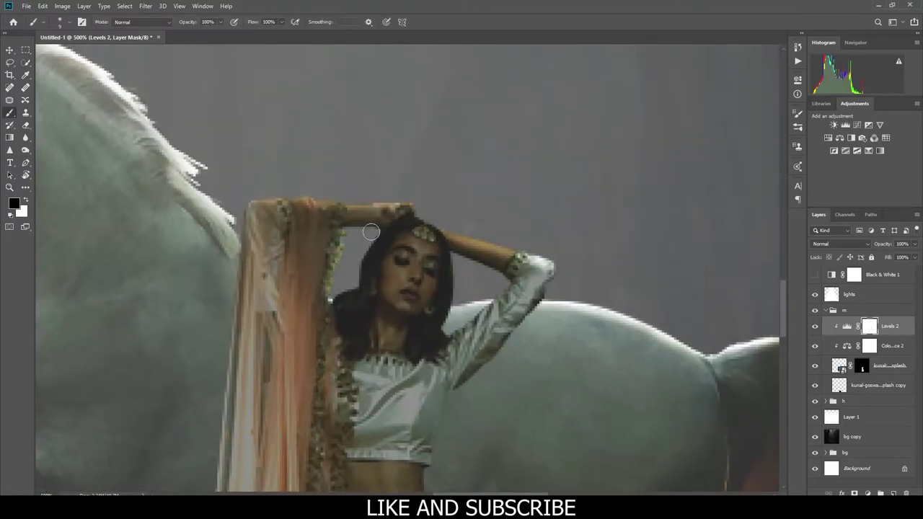
key("z")
left_click_drag(497, 278, 433, 277)
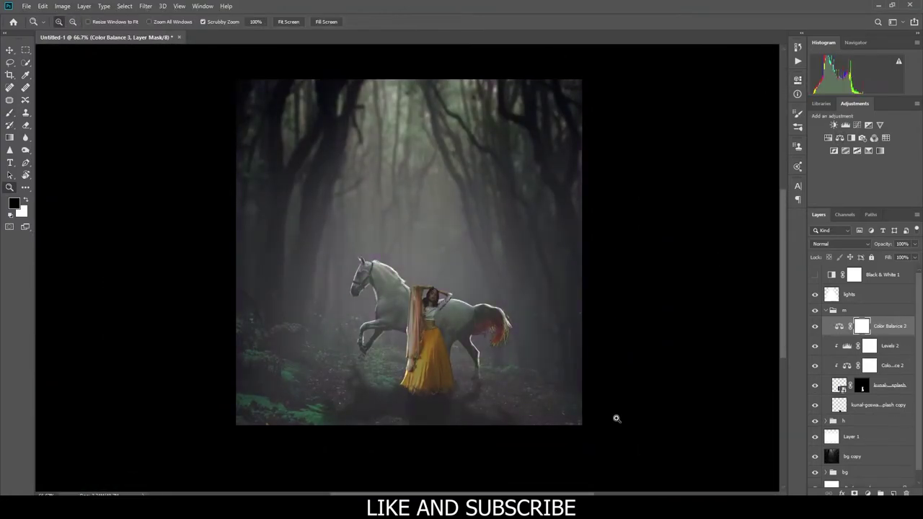
Step: Add a new layer above Layer 1 and paint a soft blue glow around the figures
left_click(832, 310)
left_click(857, 338)
key("i")
key("x")
left_click(14, 204)
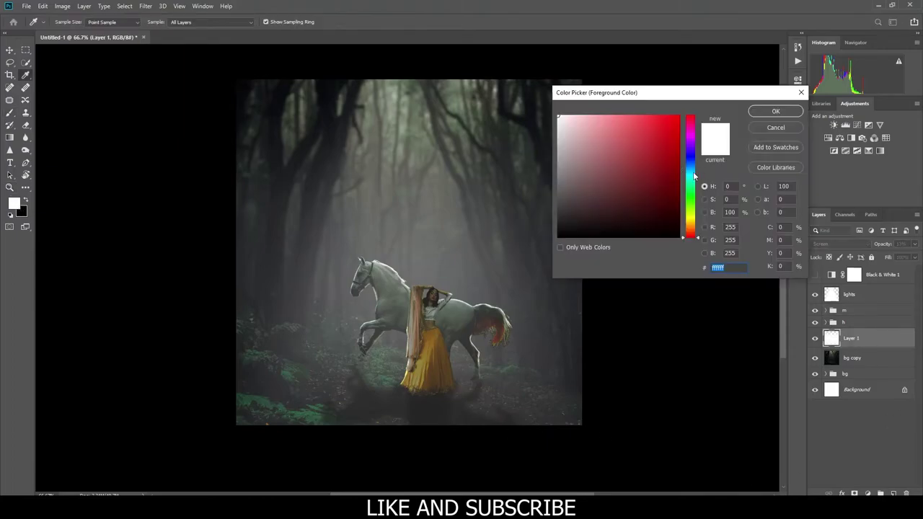
key("Return")
key("b")
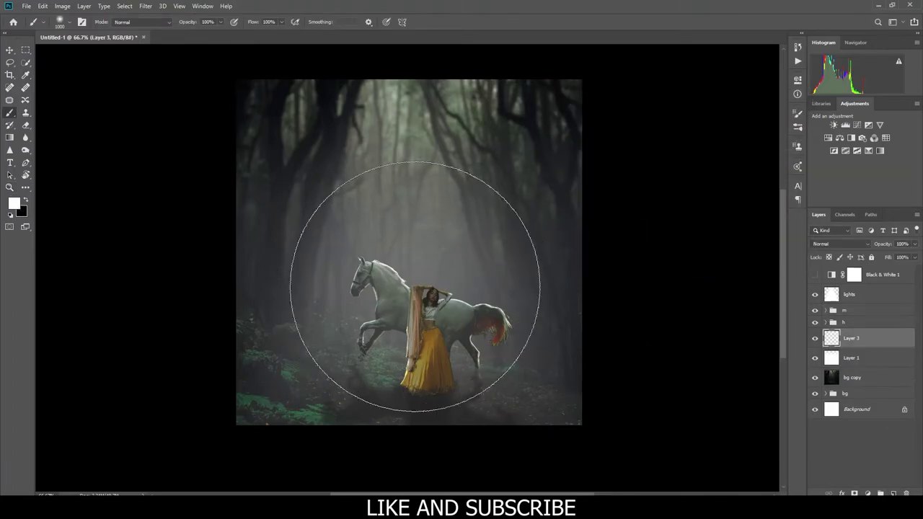
left_click(773, 110)
key("b")
left_click(409, 245)
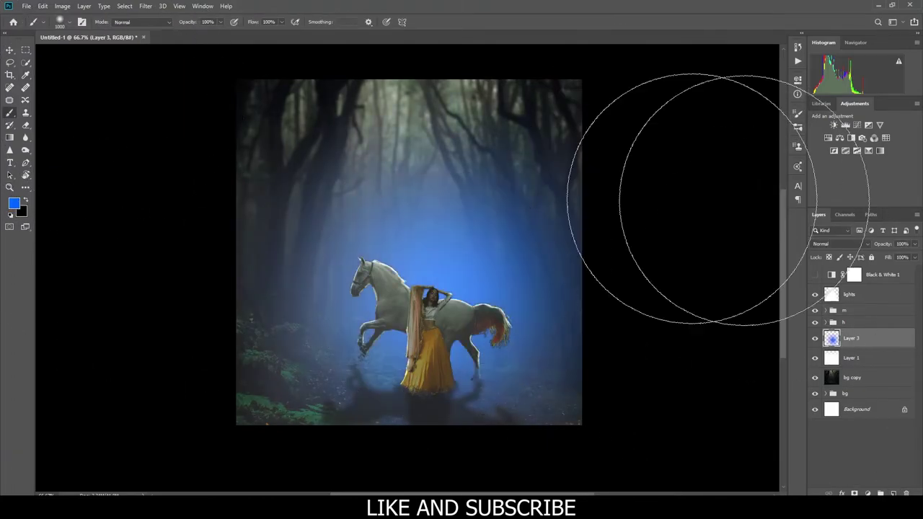
left_click(840, 244)
left_click(831, 386)
left_click_drag(914, 244, 882, 257)
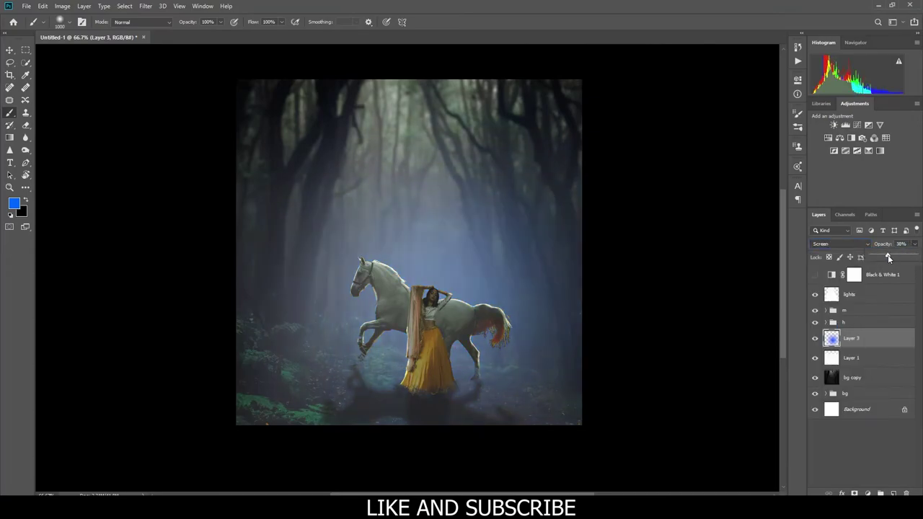
Step: Paint an orange glow over the blue, blended Screen at 43% opacity
left_click(14, 204)
left_click(678, 120)
left_click(774, 110)
left_click(429, 277)
key("ctrl+d")
left_click(840, 243)
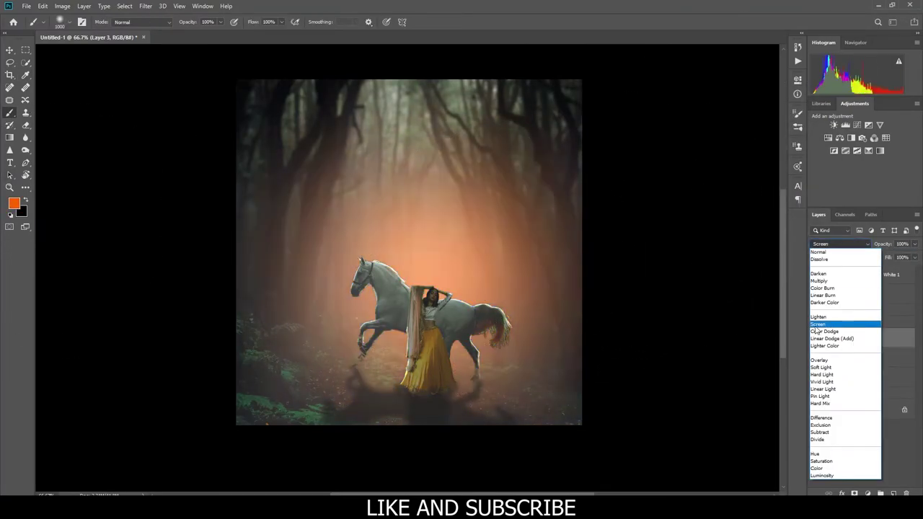
left_click(836, 321)
left_click_drag(915, 243, 891, 258)
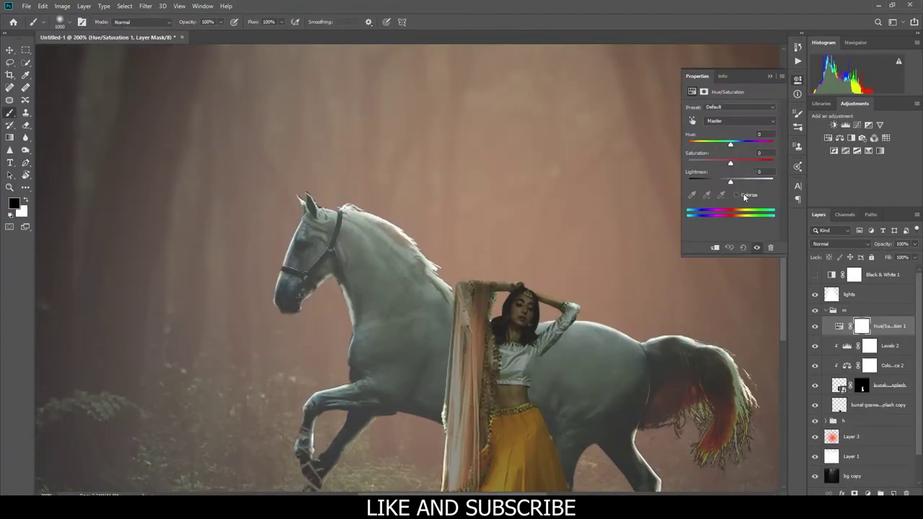
Step: Retint Hue/Saturation 1 to hue 16, saturation 71, invert its mask, then select the horse group's Layer 2
left_click(736, 194)
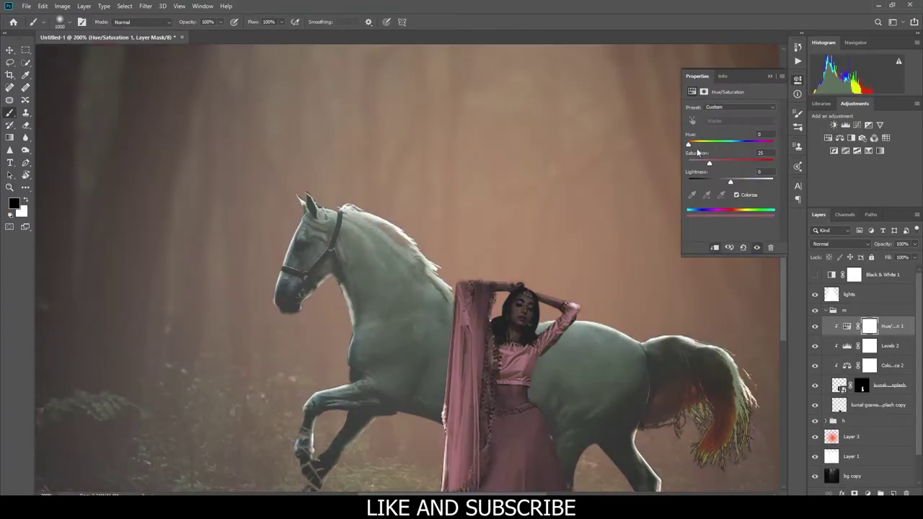
left_click_drag(688, 144, 697, 146)
left_click(769, 75)
key("ctrl+i")
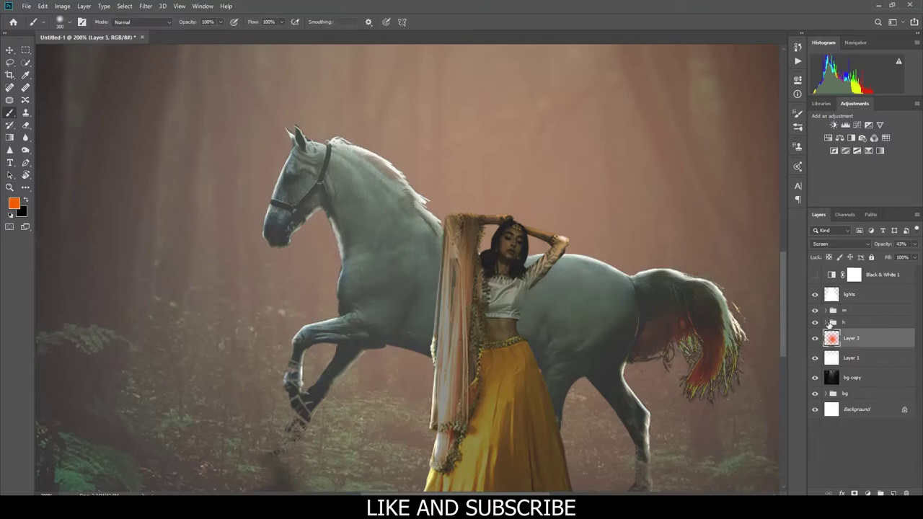
left_click(827, 322)
left_click(858, 337)
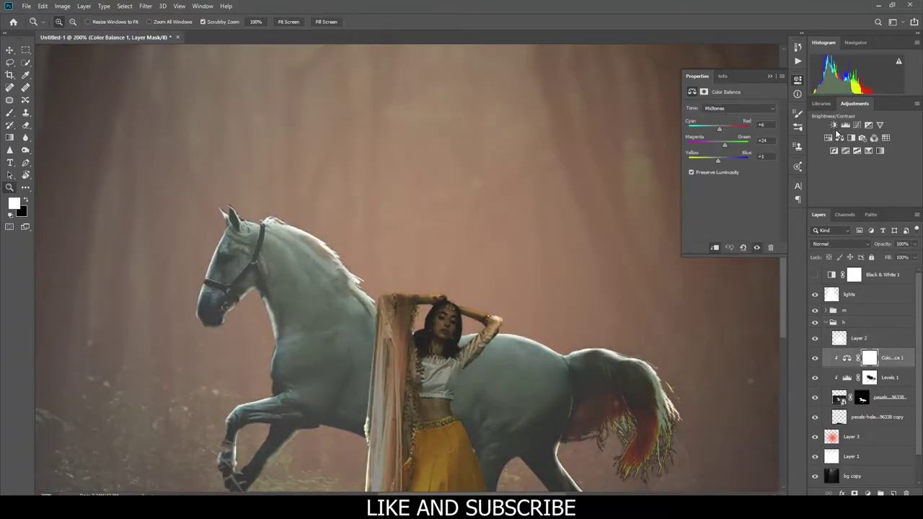
Step: Add a colorized Hue/Saturation 2 at hue 47, saturation 25, painted onto the horse only
left_click(839, 137)
left_click(736, 195)
left_click_drag(689, 145, 694, 147)
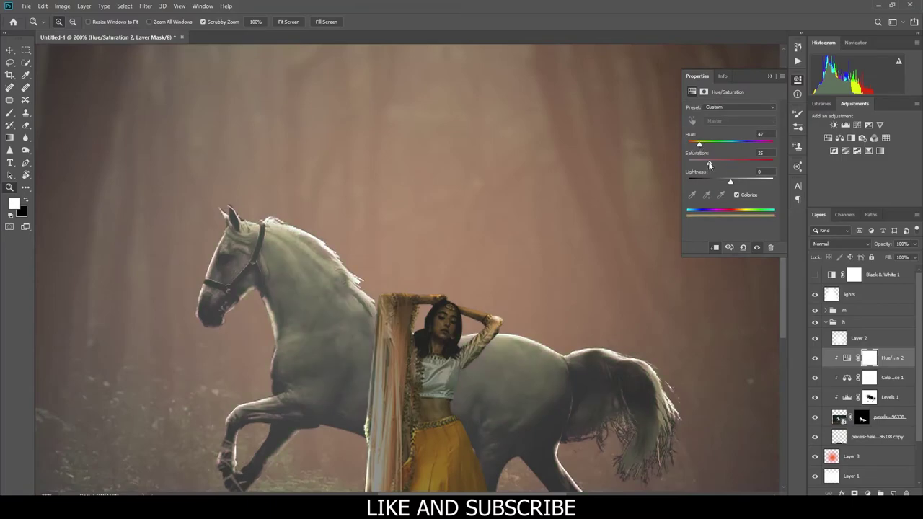
left_click(770, 77)
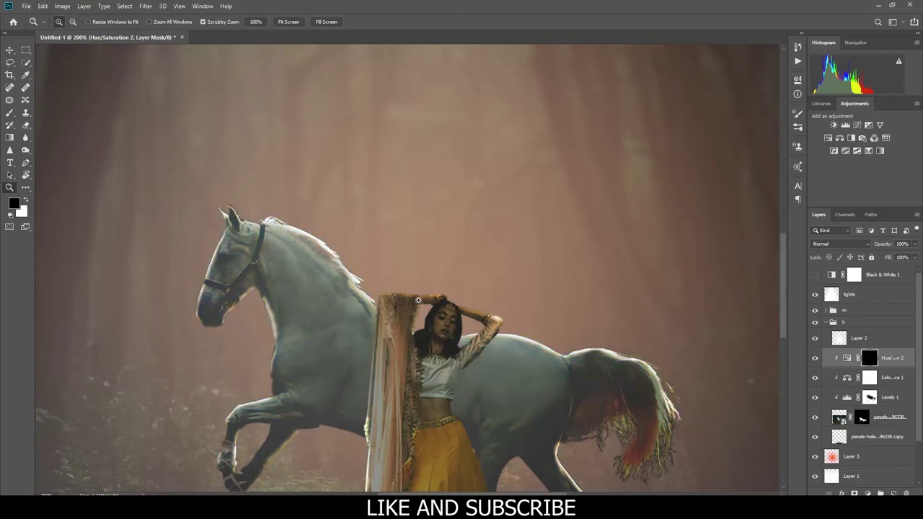
key("b")
key("x")
left_click_drag(700, 257, 433, 185)
key("ctrl+minus")
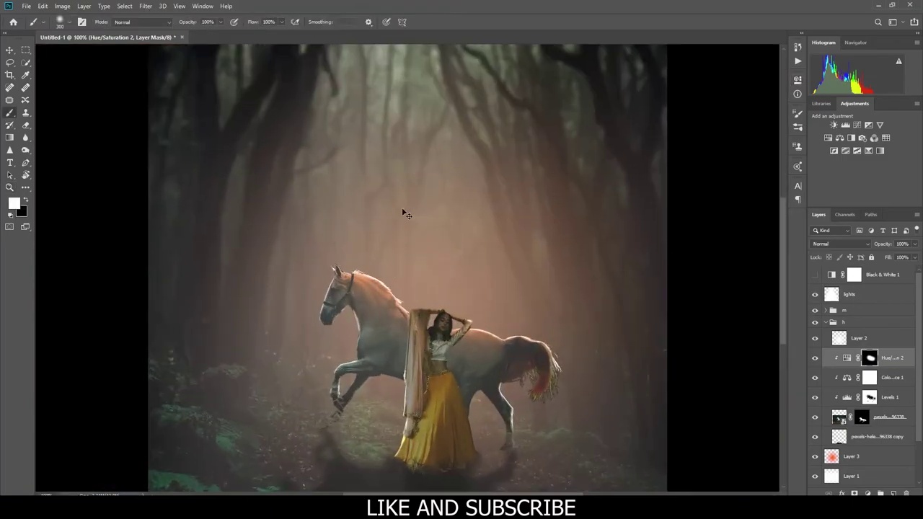
left_click_drag(221, 289, 414, 244)
key("z")
left_click_drag(350, 347, 324, 347)
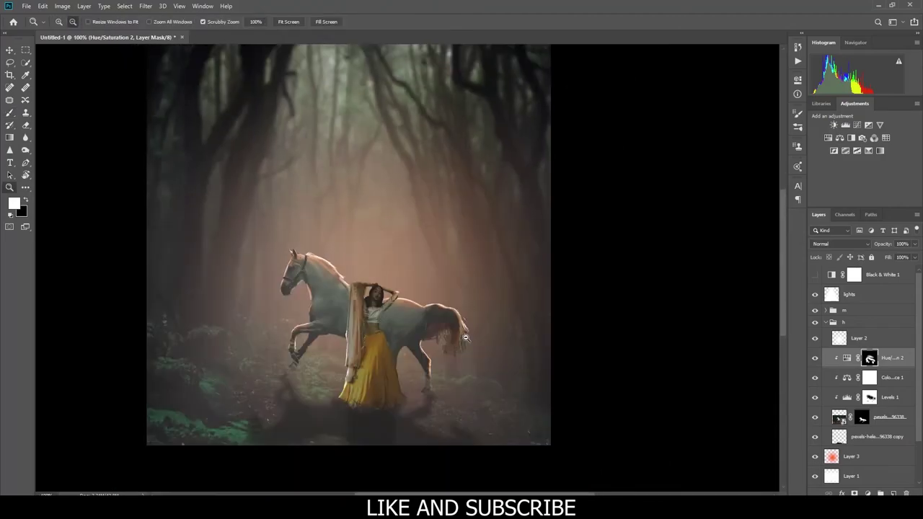
Step: Add a Brightness/Contrast adjustment above Black & White 1 with raised brightness
left_click(910, 276)
left_click(912, 295)
left_click(833, 125)
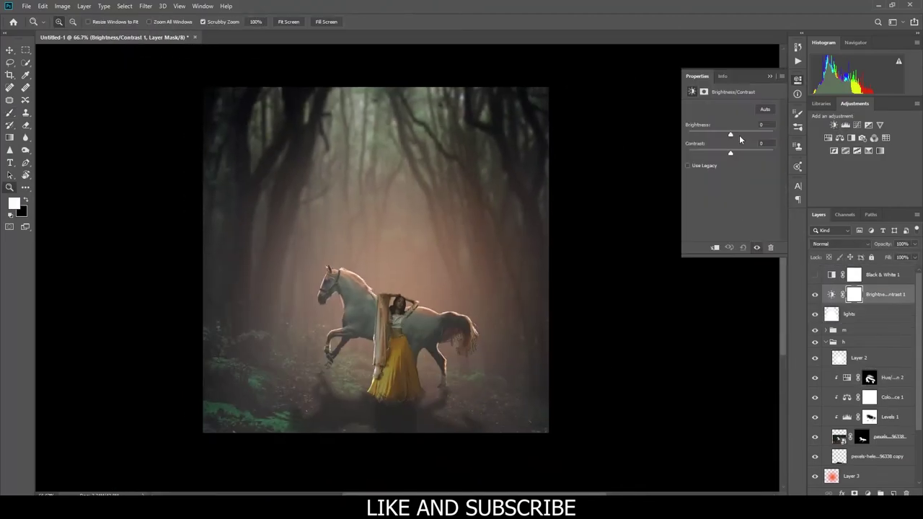
left_click_drag(739, 135, 743, 137)
left_click(798, 80)
Step: Refine the Hue/Saturation 1 mask by painting black around the woman's face
left_click_drag(395, 311, 504, 314)
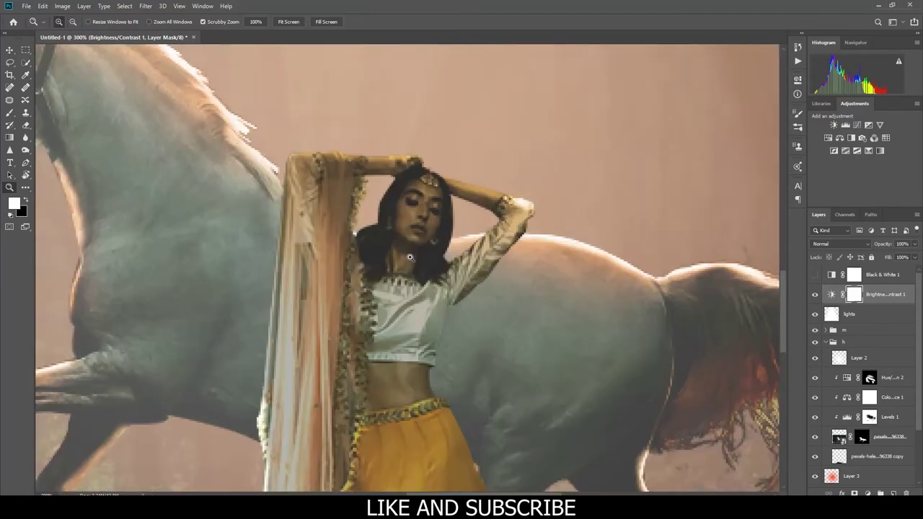
left_click(633, 404, "ctrl")
key("b")
key("x")
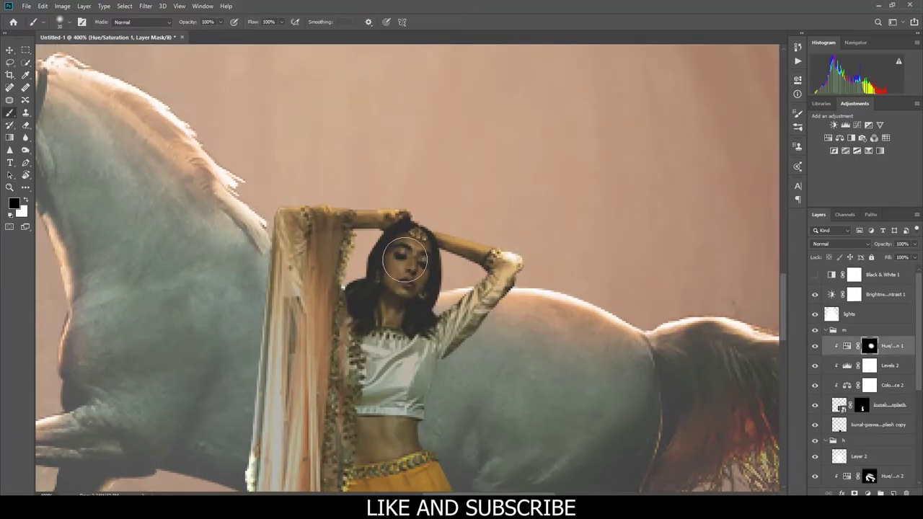
key("z")
key("ctrl+0")
Step: Make the canvas surround white and stamp all visible layers into Layer 4
left_click(883, 275)
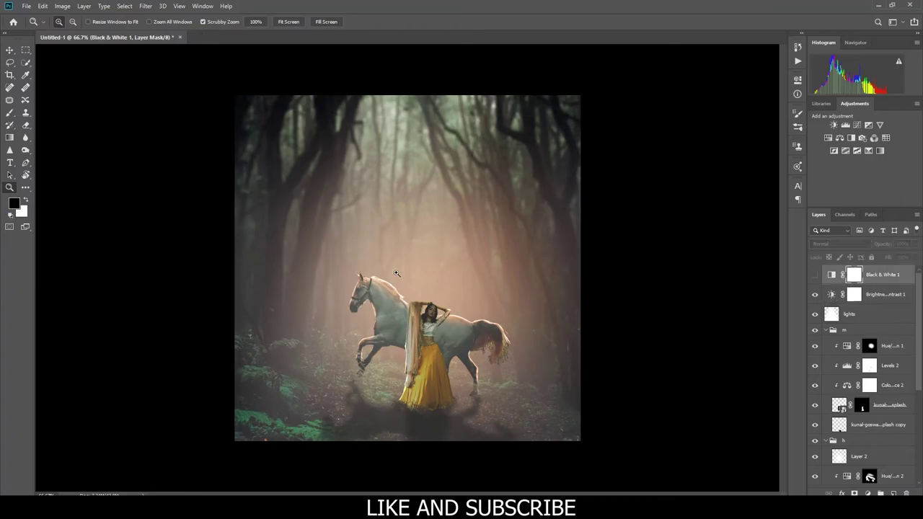
right_click(565, 258)
left_click(577, 270)
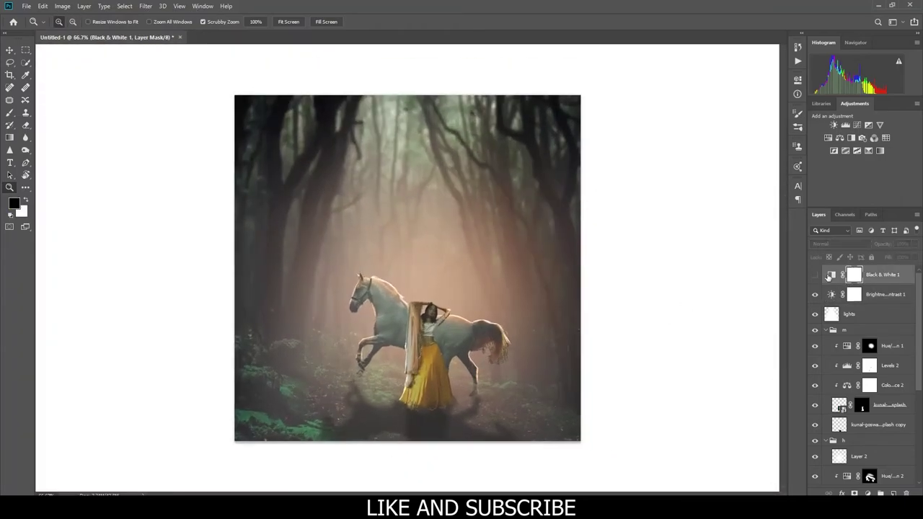
left_click(831, 294)
key("ctrl+minus")
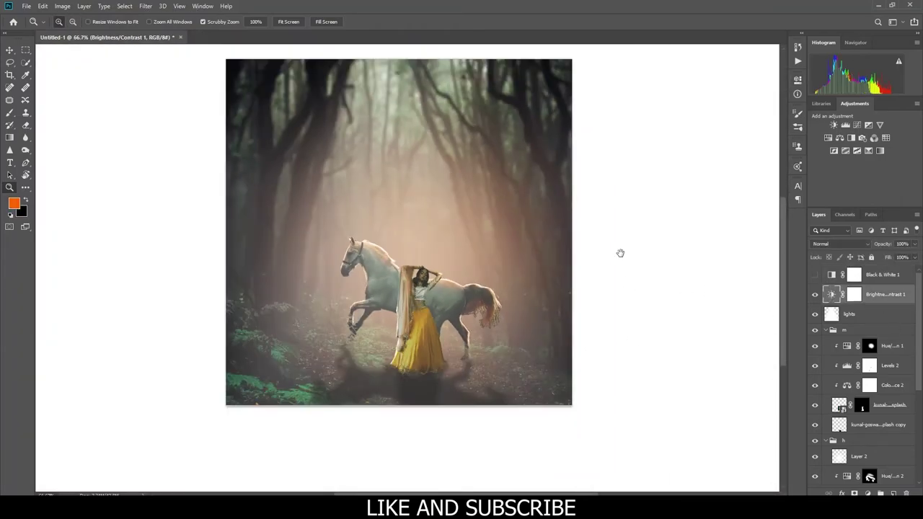
key("ctrl+shift+alt+e")
Step: Apply Camera Raw to Layer 4 with Contrast +72, Texture +52 and Sharpening 74
left_click(145, 6)
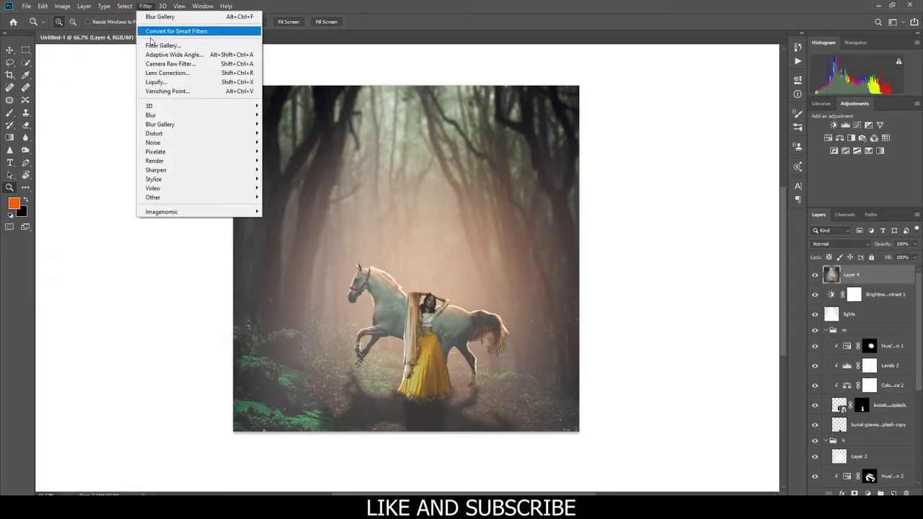
left_click(169, 74)
mouse_move(796, 232)
left_mouse_down()
mouse_move(807, 240)
mouse_move(786, 253)
mouse_move(690, 266)
mouse_move(780, 267)
mouse_move(736, 297)
left_mouse_up()
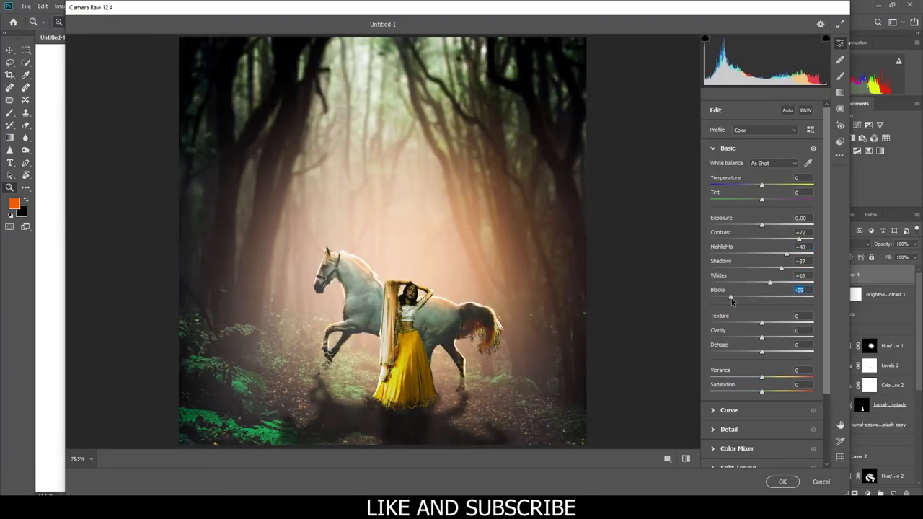
left_click(761, 322)
left_click_drag(768, 323, 811, 321)
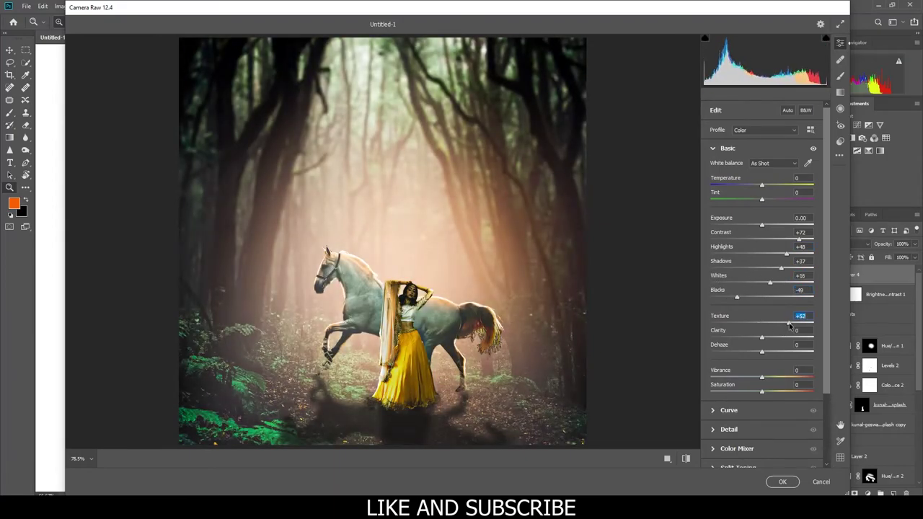
left_click(714, 148)
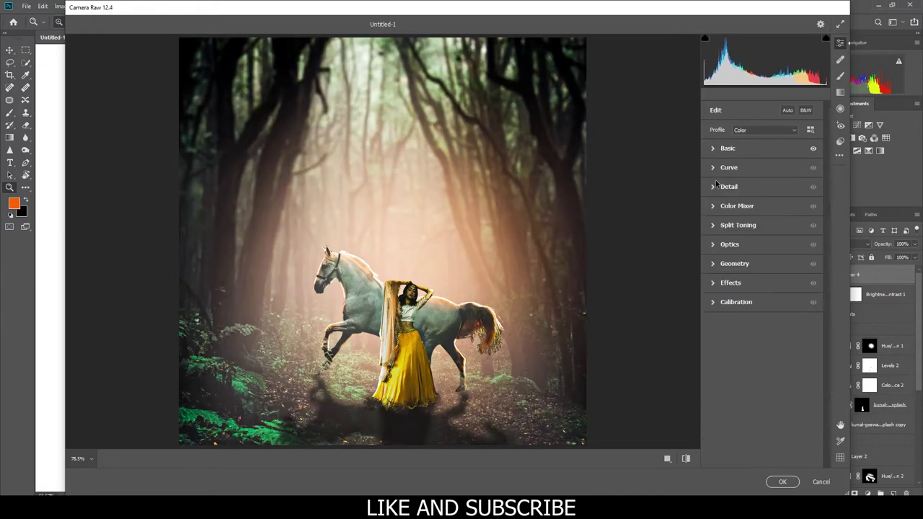
left_click(716, 186)
left_click_drag(737, 209, 883, 214)
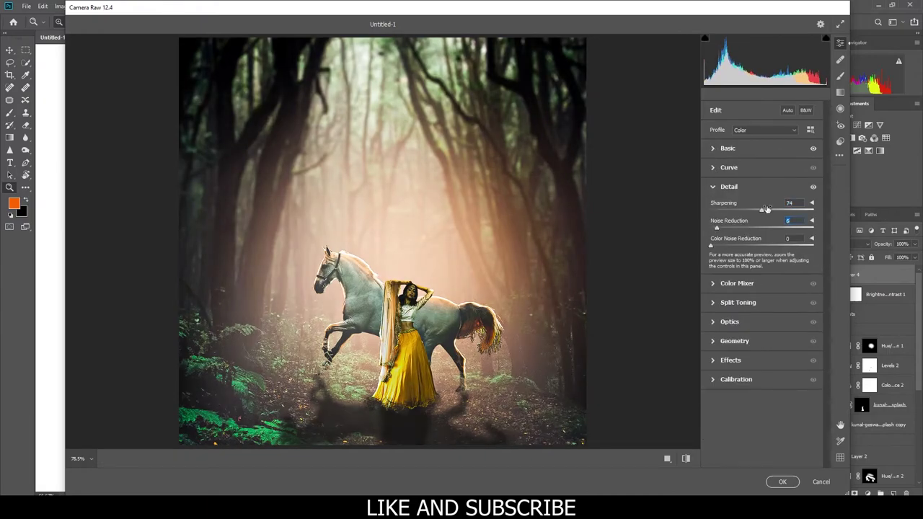
left_click(712, 186)
Step: Brighten curve highlights, add a vignette, desaturate oranges and greens, and apply the Camera Raw edits
left_click(713, 167)
mouse_move(761, 329)
left_mouse_down()
mouse_move(779, 330)
mouse_move(764, 343)
mouse_move(771, 365)
left_mouse_up()
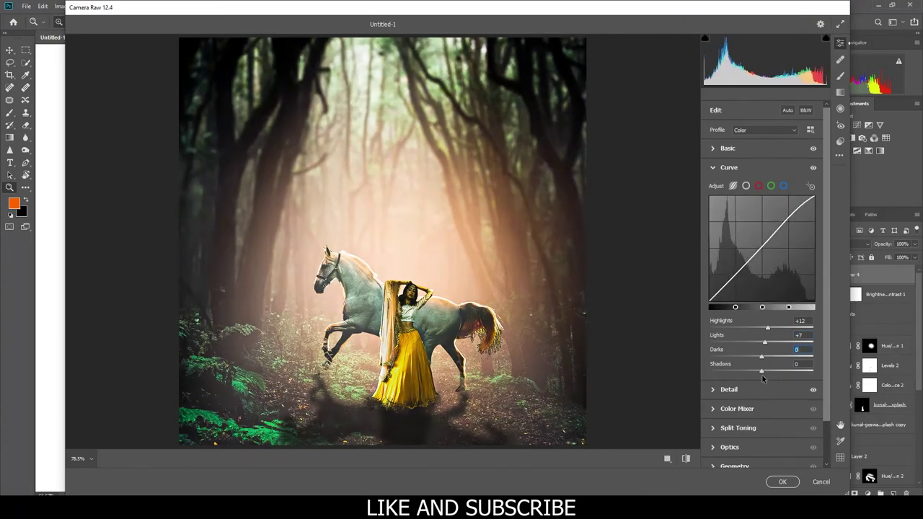
left_click(712, 167)
left_click(712, 283)
left_click_drag(762, 324, 758, 327)
left_click(713, 282)
left_click(737, 225)
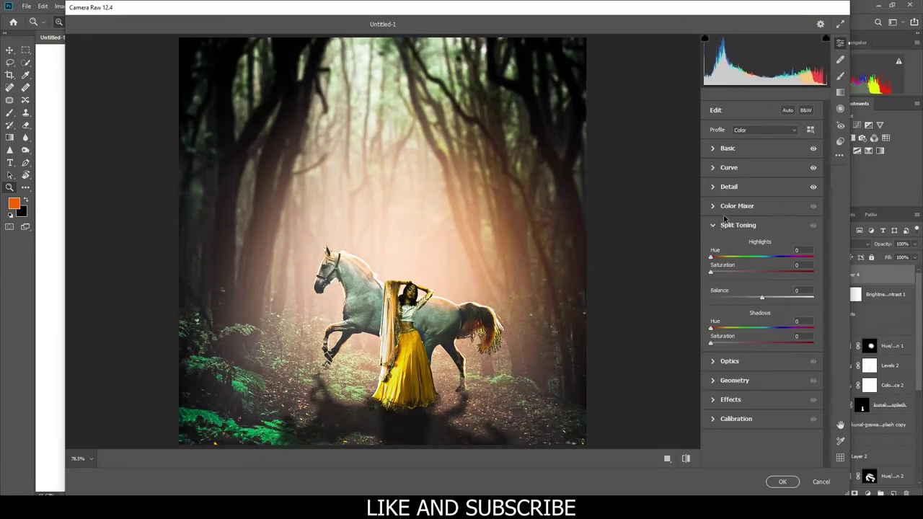
left_click(737, 206)
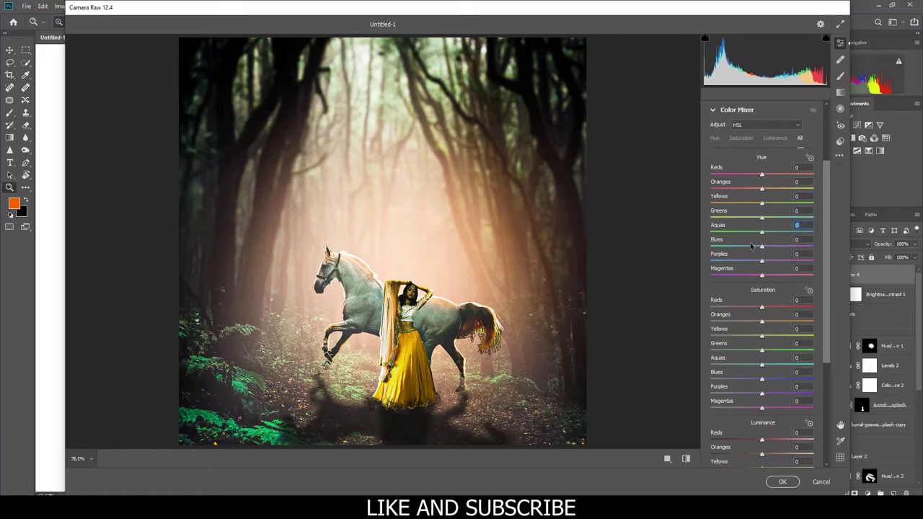
mouse_move(733, 322)
left_mouse_down()
mouse_move(709, 322)
mouse_move(750, 335)
left_mouse_up()
double_click(761, 335)
scroll(752, 380, "down", 3)
mouse_move(762, 380)
left_mouse_down()
mouse_move(752, 380)
mouse_move(770, 385)
left_mouse_up()
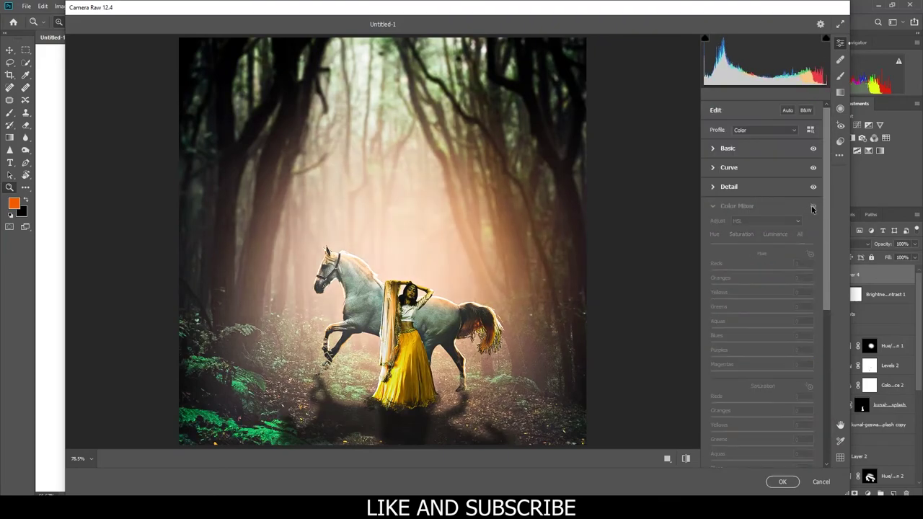
left_click(782, 482)
Step: Add Color Balance 3 with highlights at Magenta -17 and Blue +22, then merge it down
left_click(839, 137)
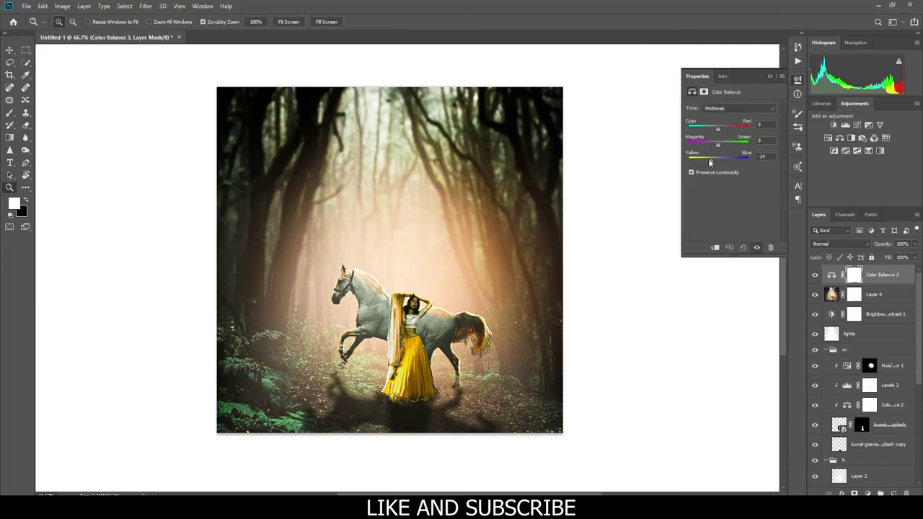
mouse_move(718, 159)
left_mouse_down()
mouse_move(731, 158)
mouse_move(720, 128)
mouse_move(718, 144)
left_mouse_up()
left_click(739, 108)
left_click_drag(717, 159, 715, 160)
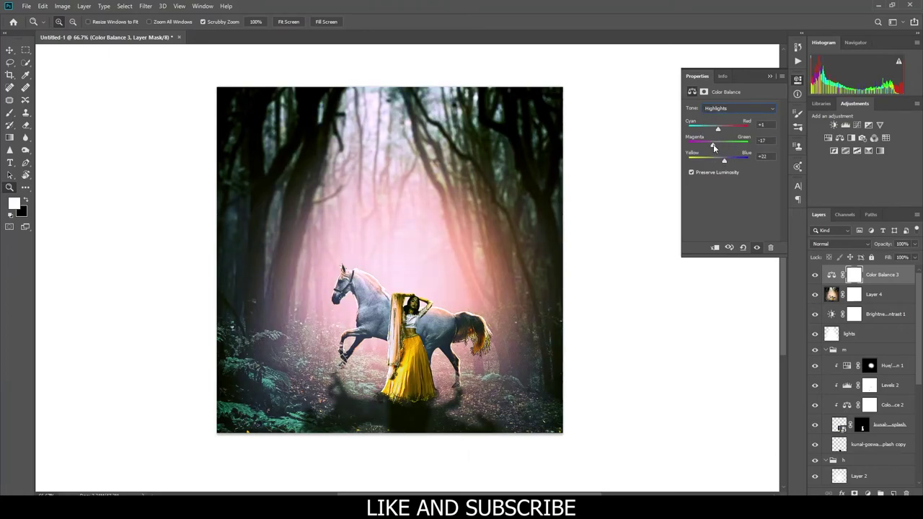
left_click(878, 296)
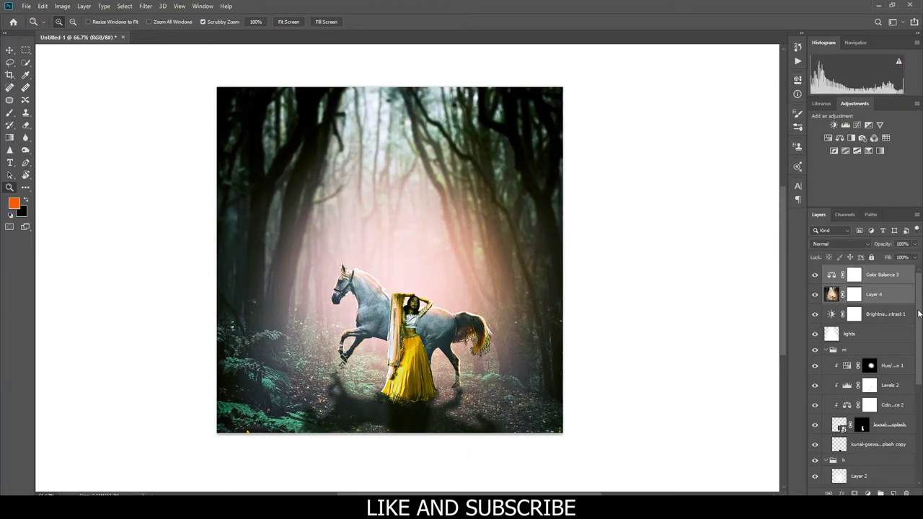
key("ctrl+e")
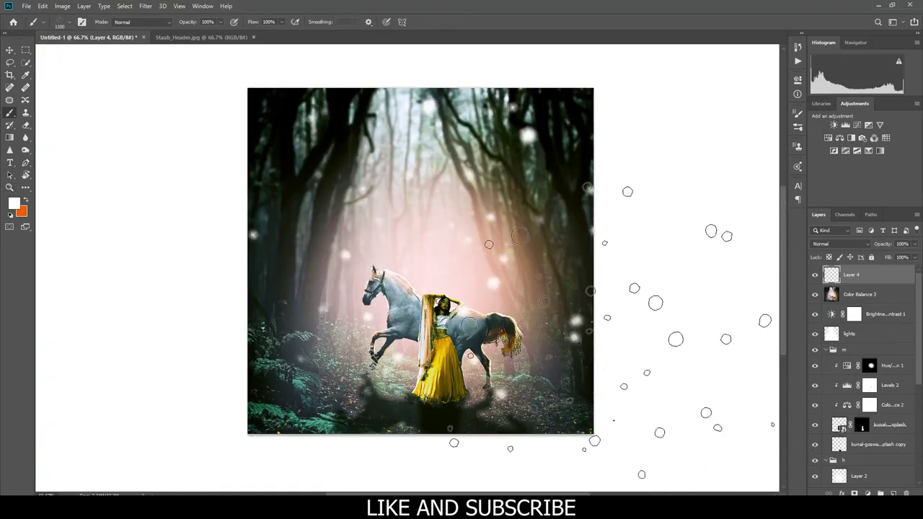
Step: Erase stray bokeh, set the fog layer to 72% opacity, and make the canvas surround black
key("e")
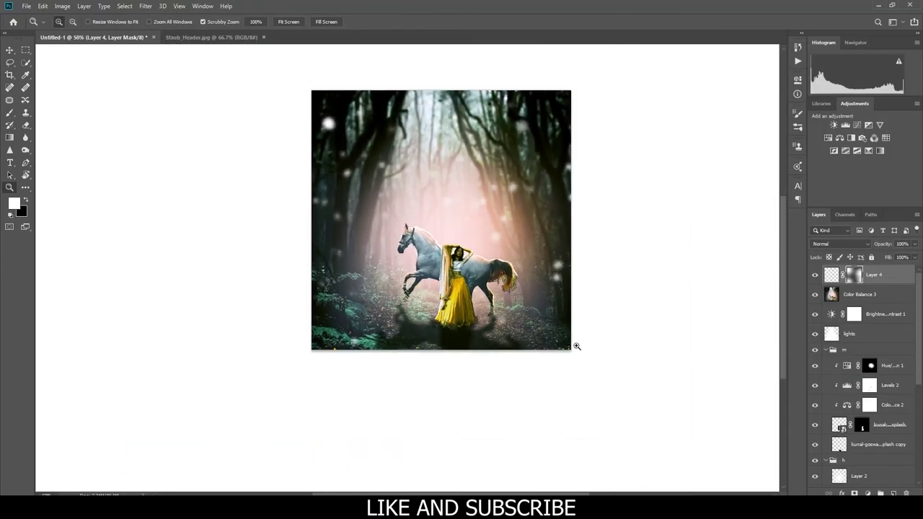
left_click_drag(914, 246, 894, 258)
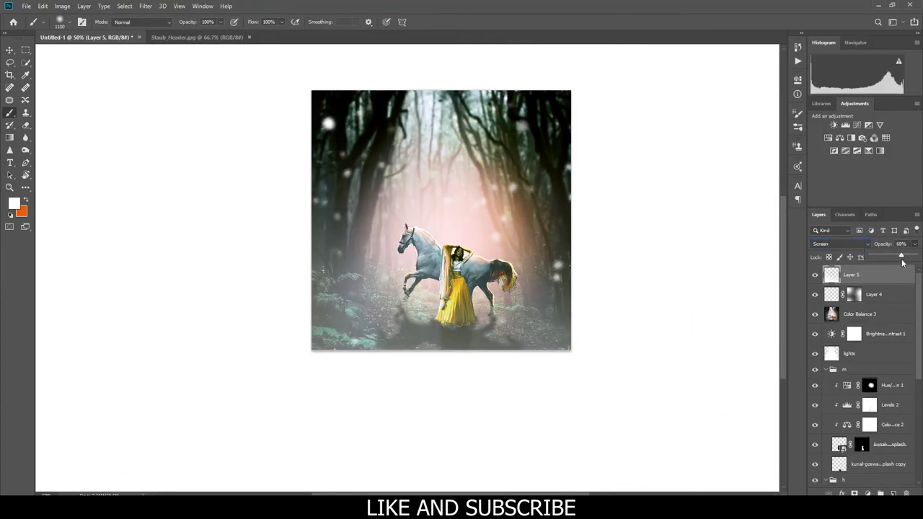
key("z")
right_click(196, 136)
left_click(209, 148)
key("v")
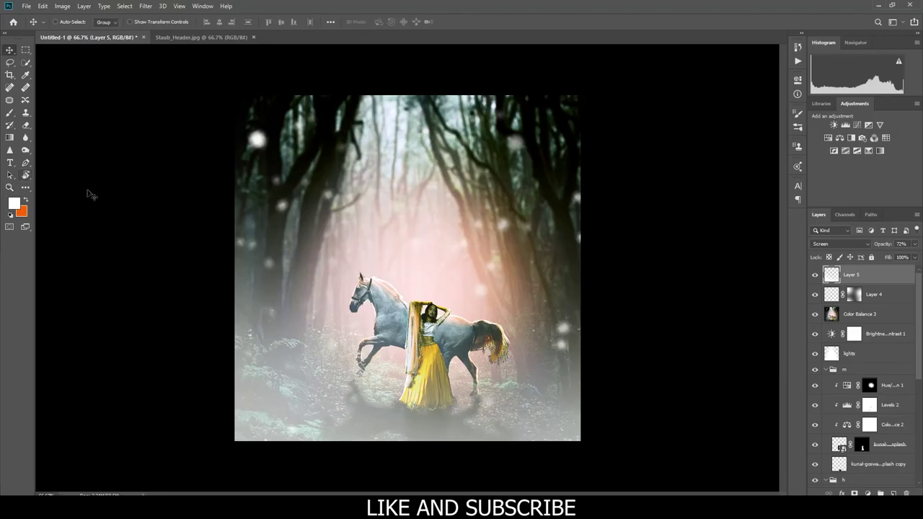